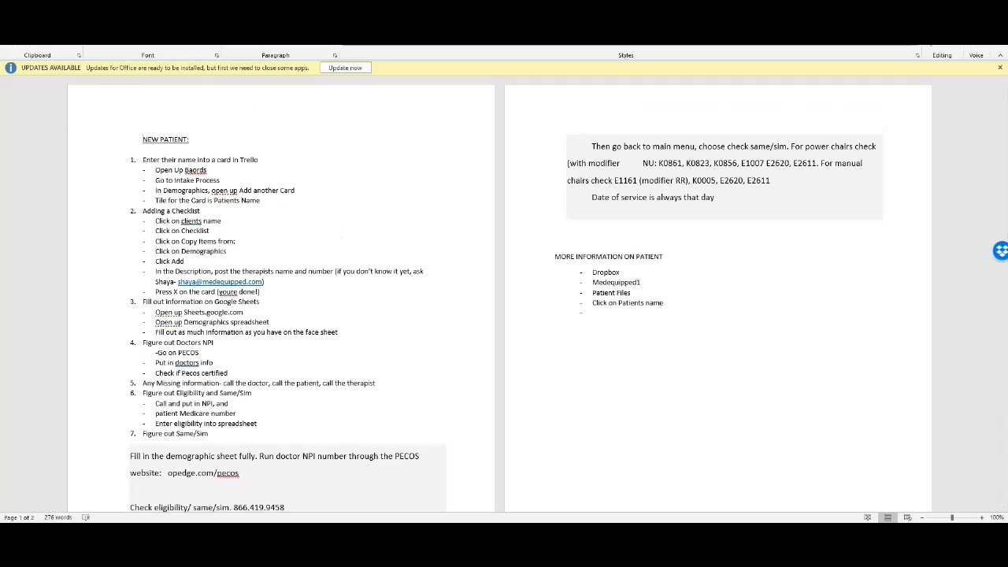
- Drag the patient's consent and financial responsibility PDF in Acrobat over the Word instructions
{"action": "left_click_drag", "start_coordinate": [0, 47], "coordinate": [481, 44]}
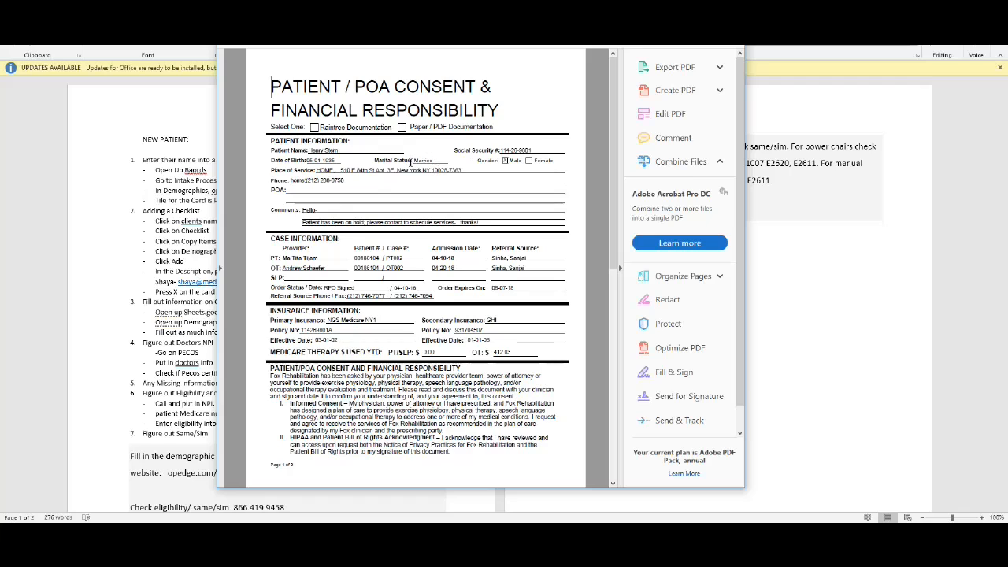
- Review both pages of the consent form, then bring the Trello board window over it
{"action": "scroll", "coordinate": [401, 194], "scroll_direction": "down", "scroll_amount": 5}
{"action": "scroll", "coordinate": [401, 194], "scroll_direction": "up", "scroll_amount": 5}
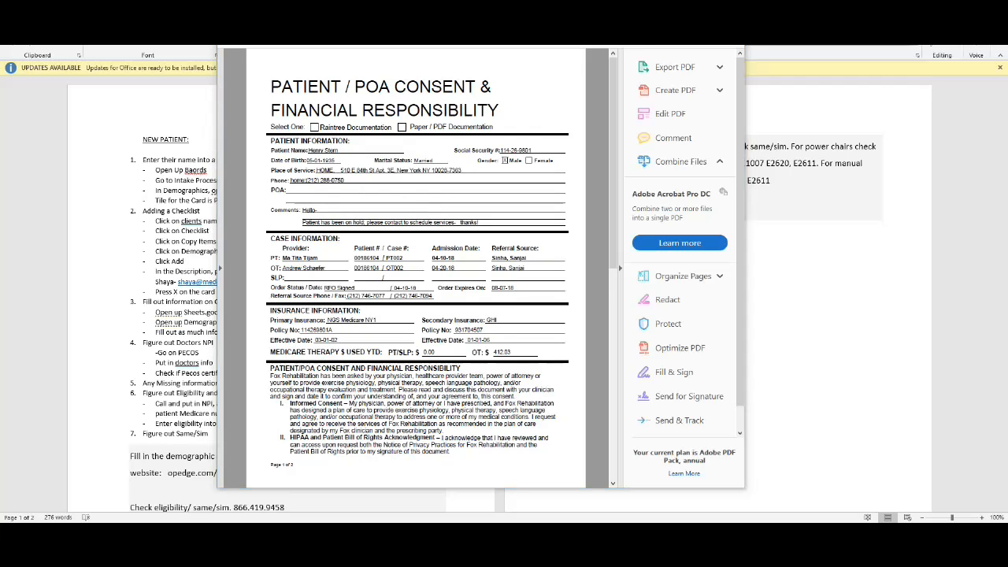
{"action": "left_click_drag", "start_coordinate": [0, 48], "coordinate": [536, 45]}
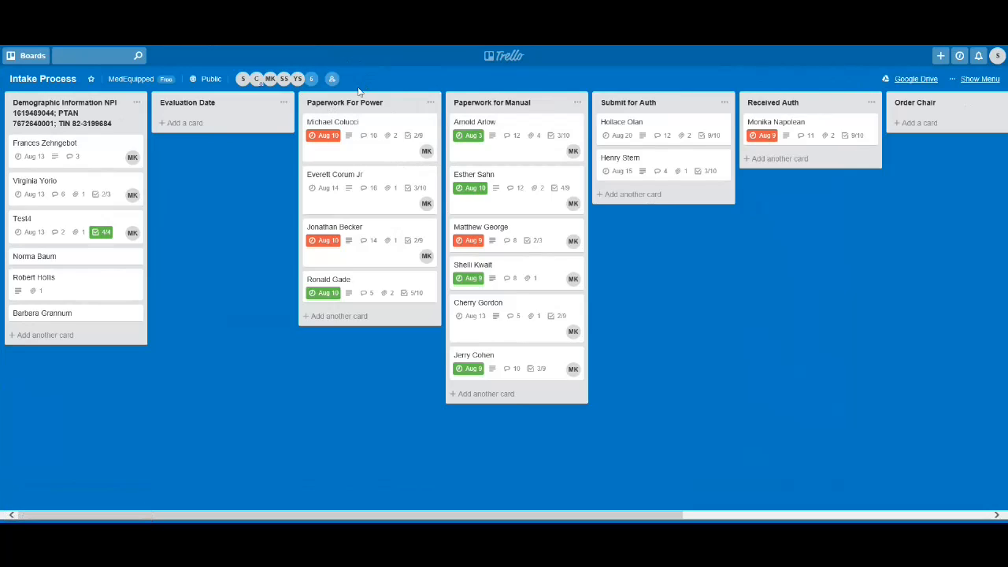
- Switch to the Intake Process board and start a new card under Demographic Information
{"action": "left_click", "coordinate": [271, 80]}
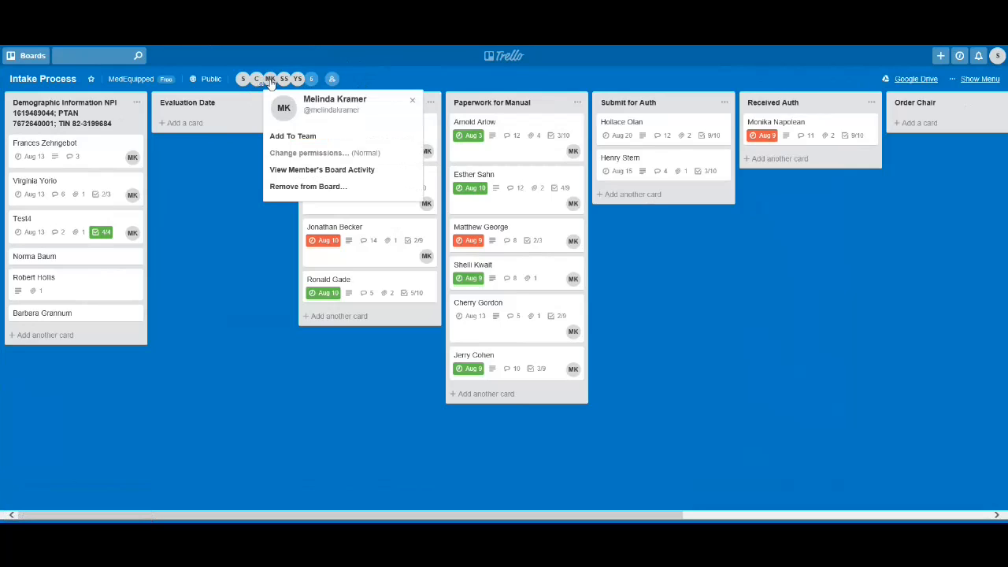
{"action": "left_click", "coordinate": [385, 68]}
{"action": "left_click", "coordinate": [33, 56]}
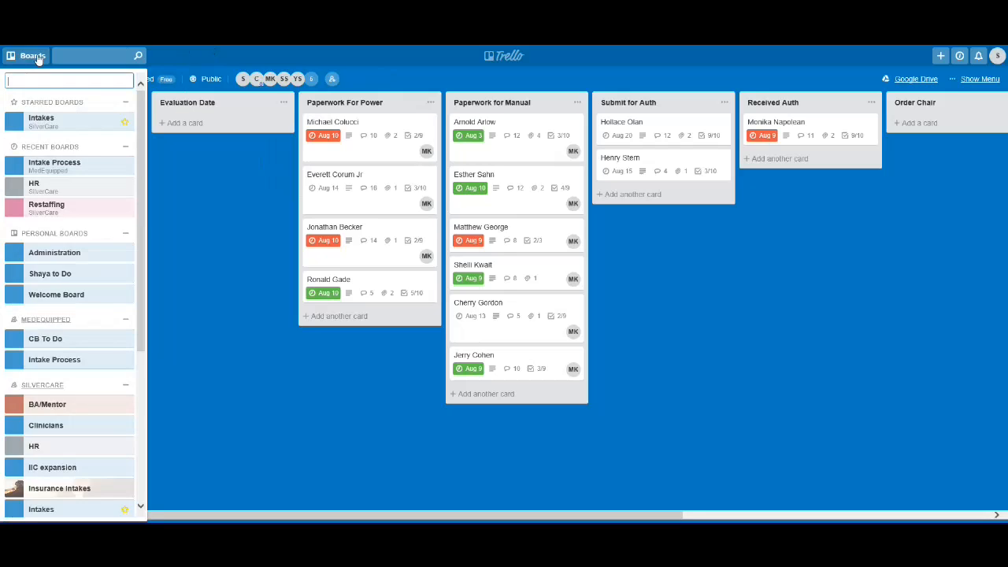
{"action": "left_click", "coordinate": [33, 56]}
{"action": "left_click", "coordinate": [33, 56]}
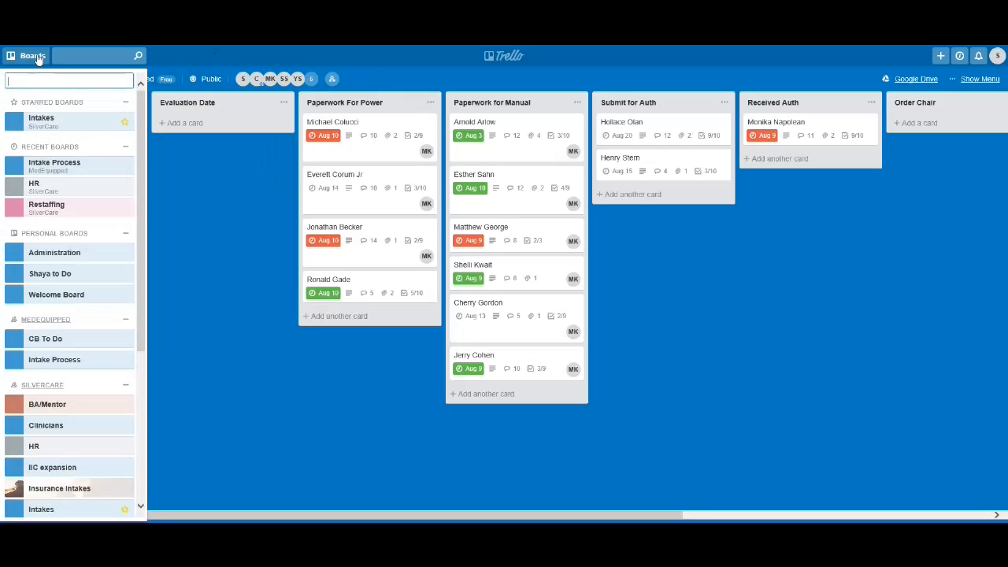
{"action": "left_click", "coordinate": [92, 170]}
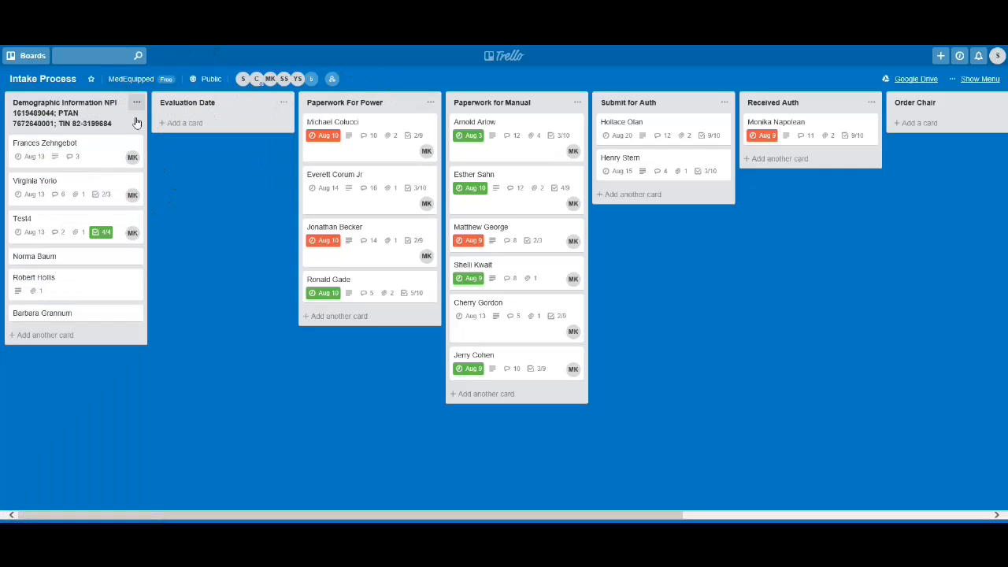
{"action": "left_click", "coordinate": [59, 339]}
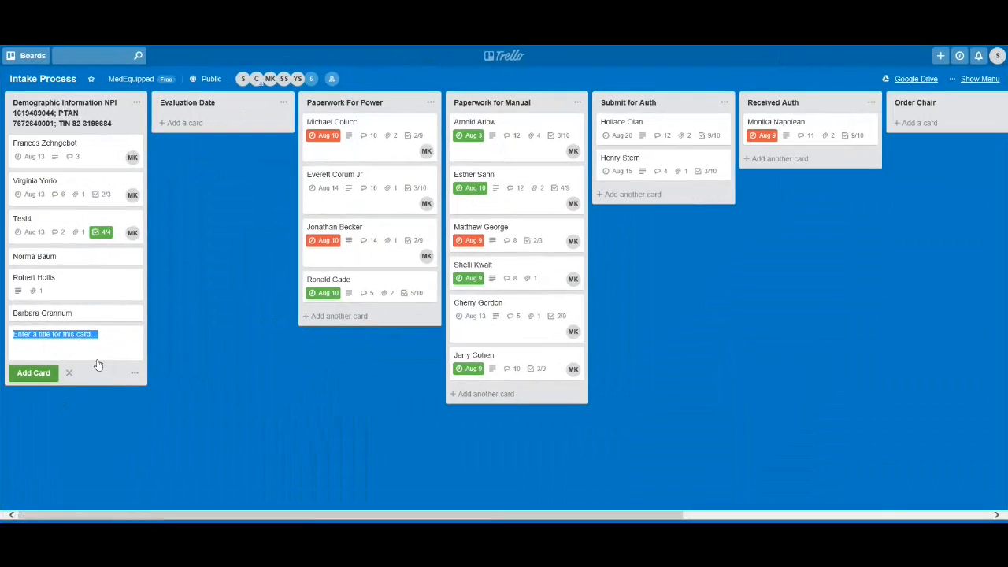
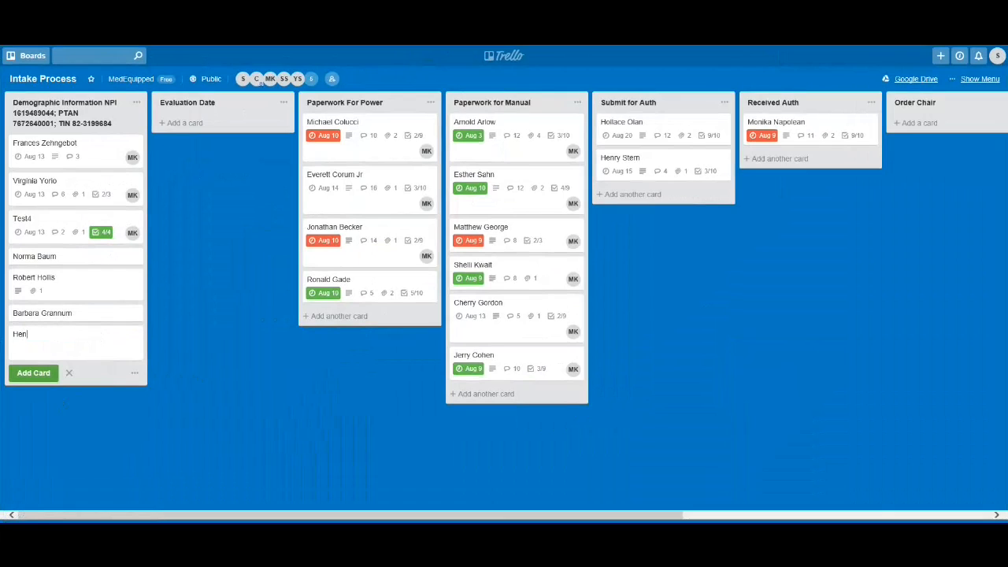
- Title the new card with the patient's full name, check its details, then restore the browser window
{"action": "key", "text": "Return"}
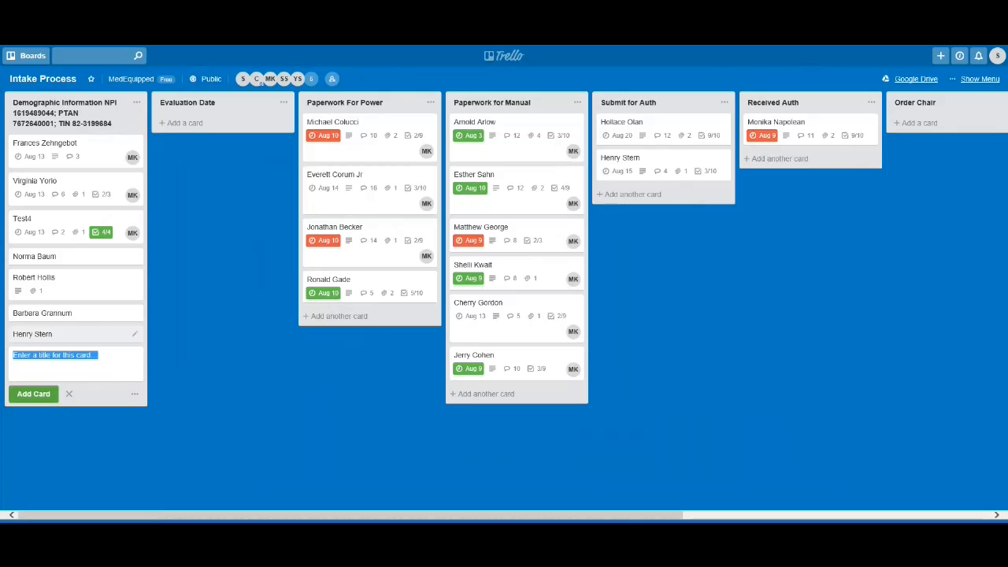
{"action": "left_click", "coordinate": [78, 335]}
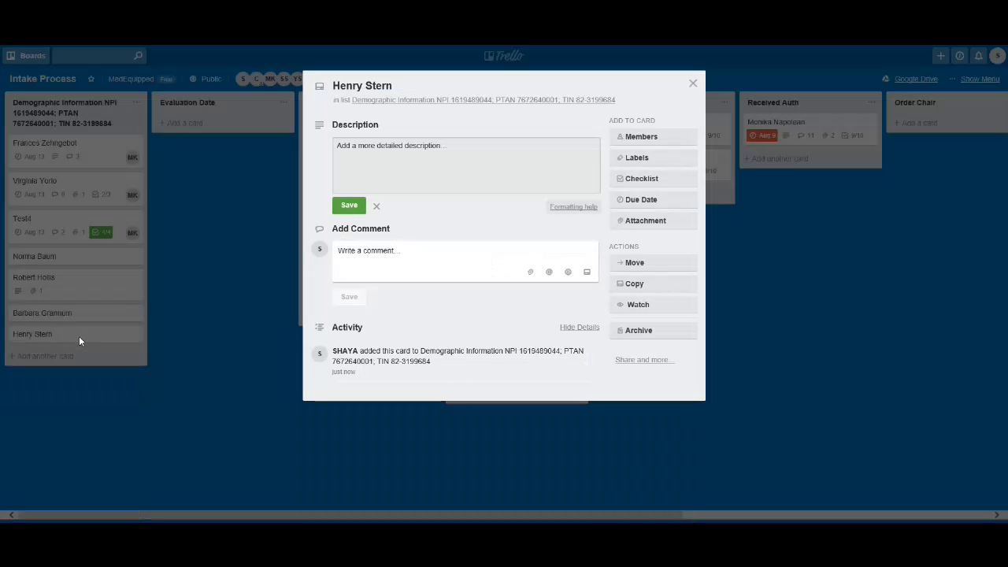
{"action": "left_click", "coordinate": [692, 84]}
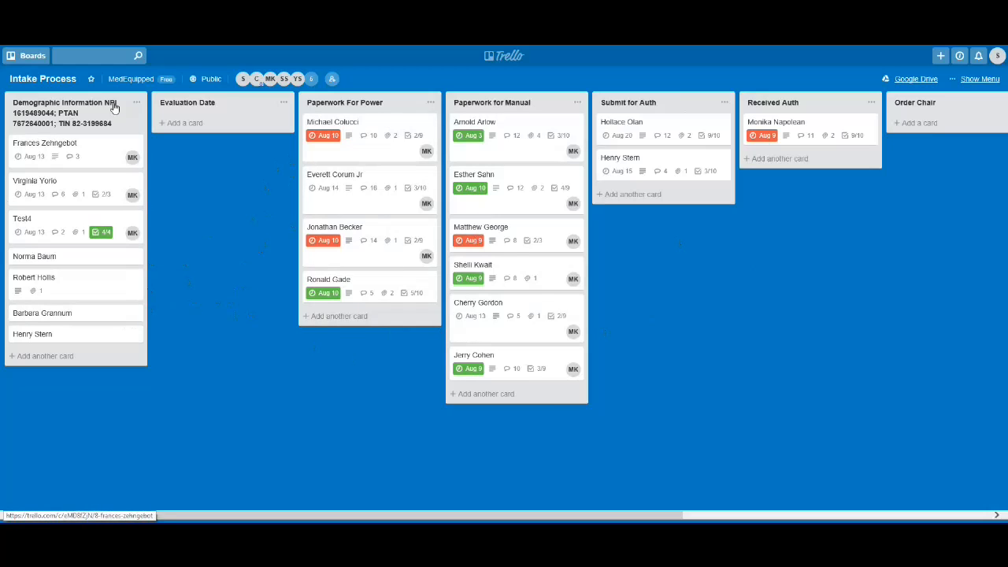
{"action": "left_click", "coordinate": [77, 339]}
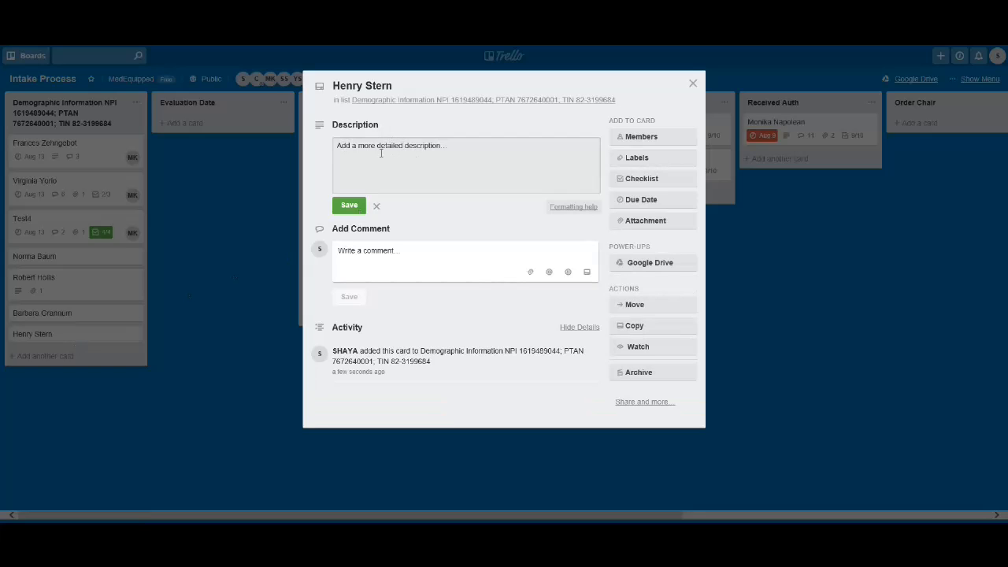
{"action": "left_click", "coordinate": [692, 83]}
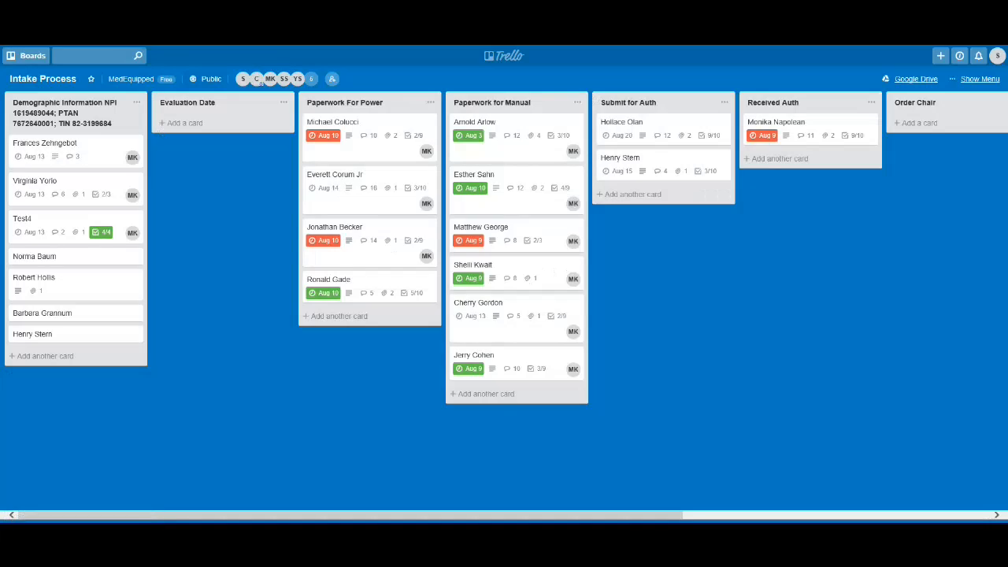
{"action": "left_click_drag", "start_coordinate": [443, 0], "coordinate": [512, 110]}
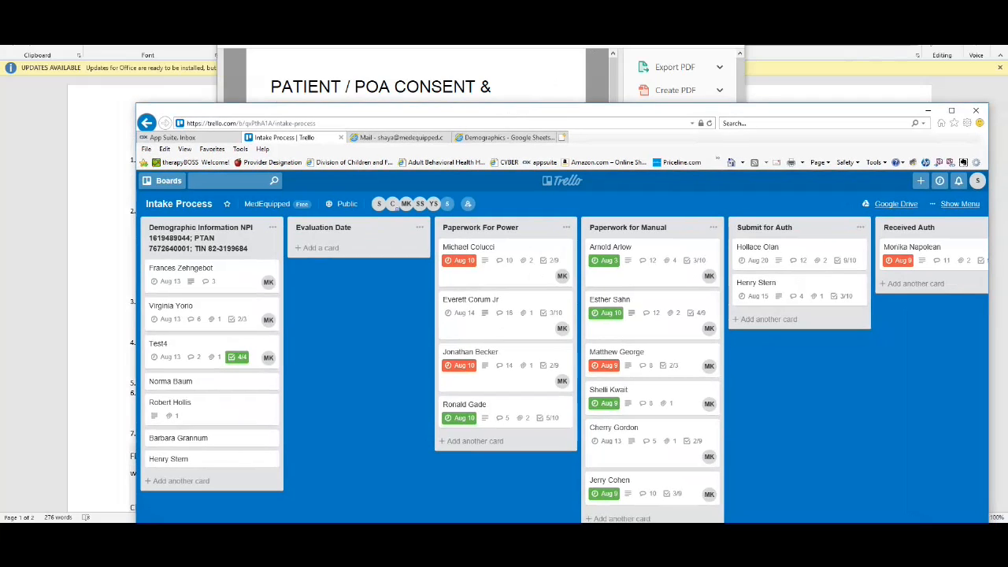
- Close the consent PDF, read Word's card-description instruction, then return to the Trello board
{"action": "left_click", "coordinate": [928, 110]}
{"action": "scroll", "coordinate": [244, 226], "scroll_direction": "down", "scroll_amount": 1}
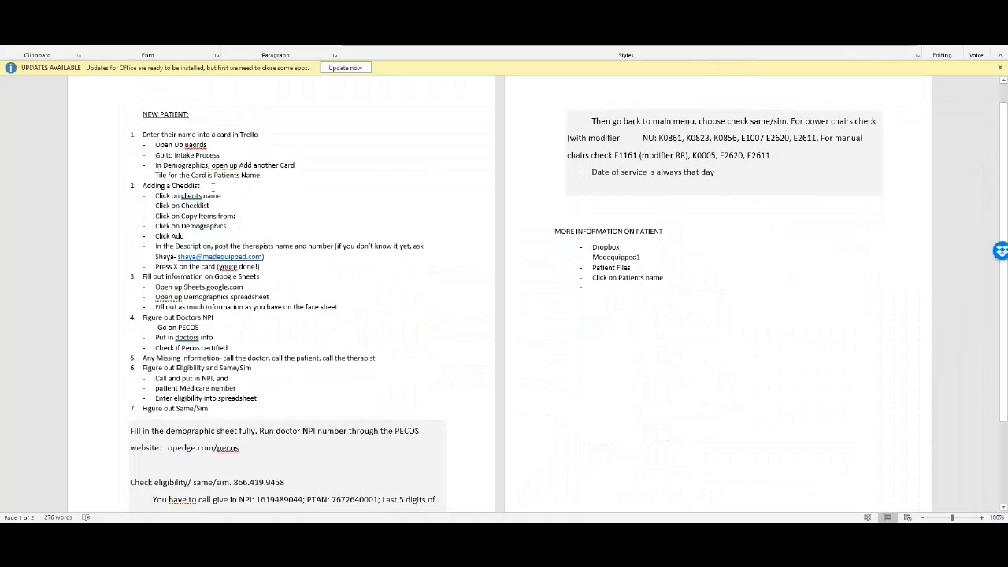
{"action": "left_click_drag", "start_coordinate": [163, 246], "coordinate": [337, 245]}
{"action": "left_click", "coordinate": [331, 246]}
{"action": "left_click_drag", "start_coordinate": [167, 246], "coordinate": [428, 247]}
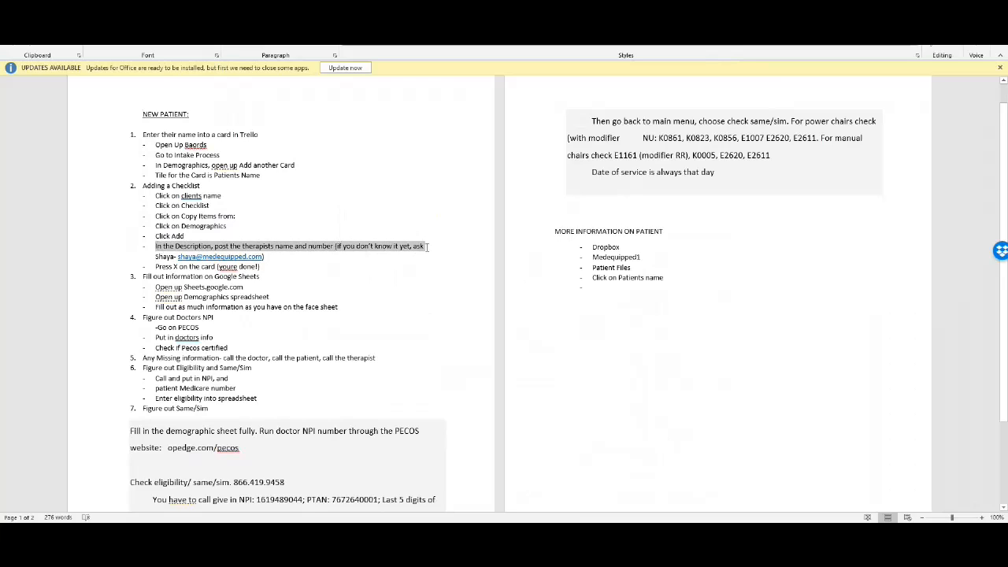
{"action": "left_click", "coordinate": [312, 246]}
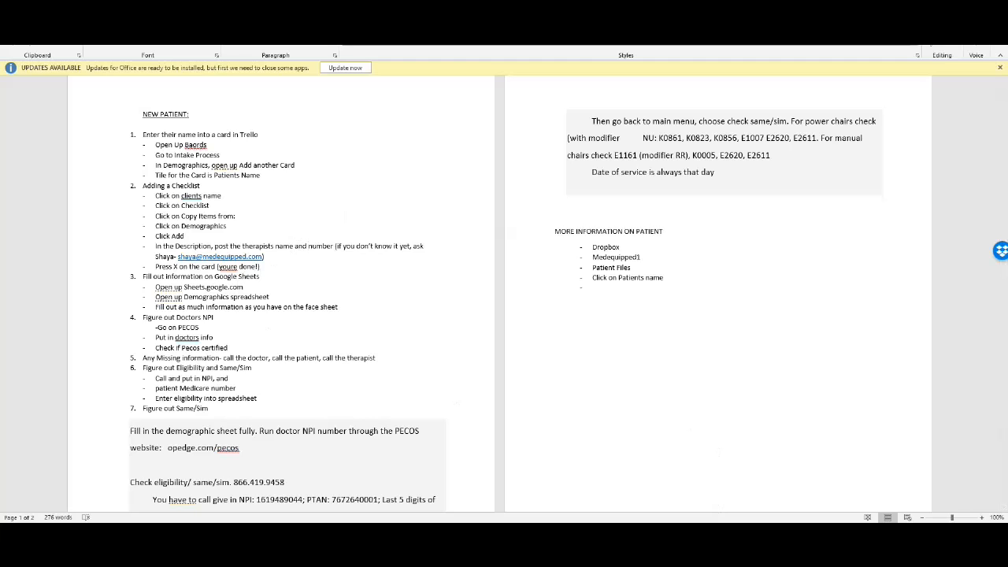
{"action": "left_click", "coordinate": [503, 532]}
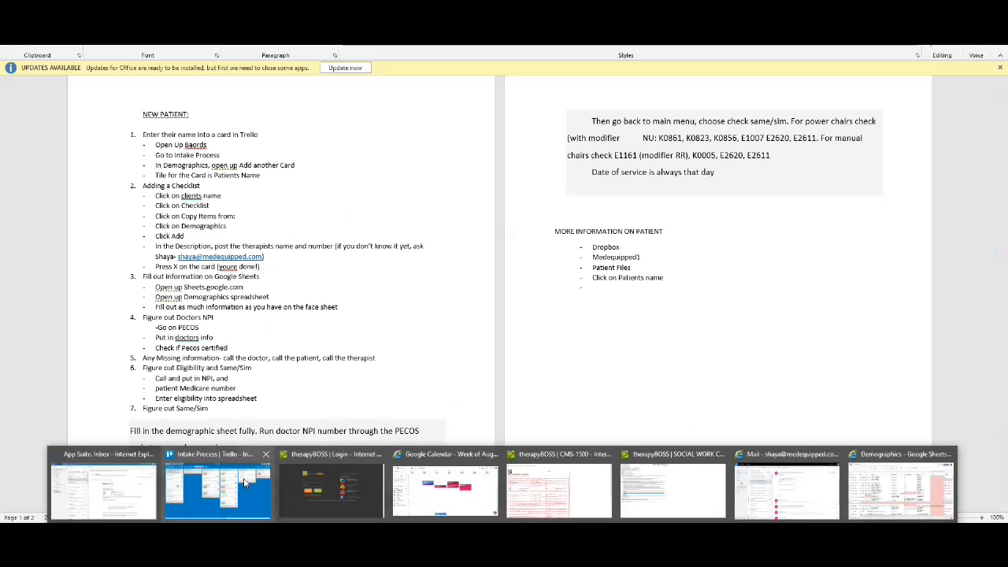
{"action": "left_click", "coordinate": [217, 490]}
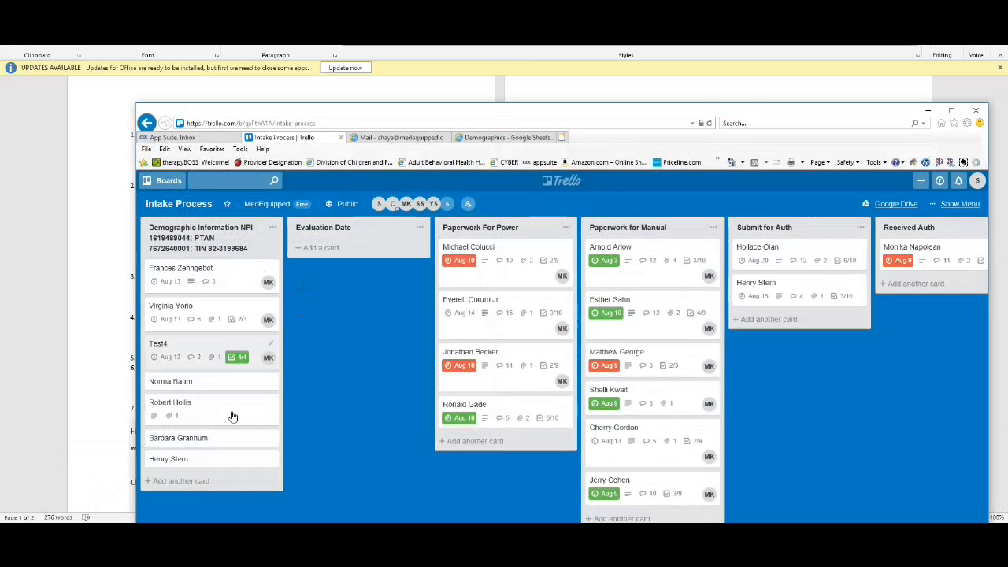
- Write and save a card description with 'Therapist:' followed by the therapist's name and number
{"action": "left_click", "coordinate": [209, 463]}
{"action": "left_click", "coordinate": [441, 286]}
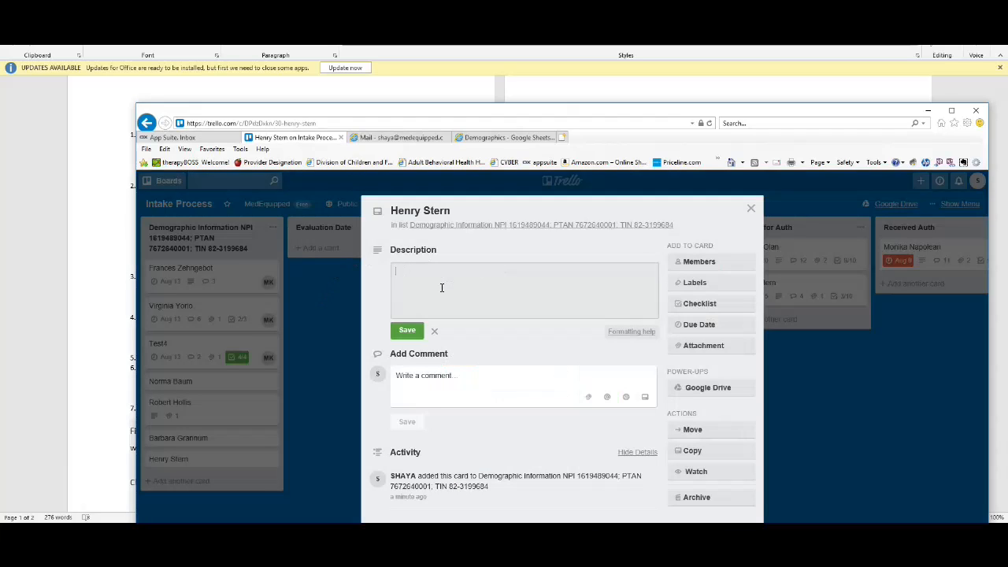
{"action": "type", "text": "Therapist: Joh"}
{"action": "key", "text": "BackSpace"}
{"action": "key", "text": "BackSpace"}
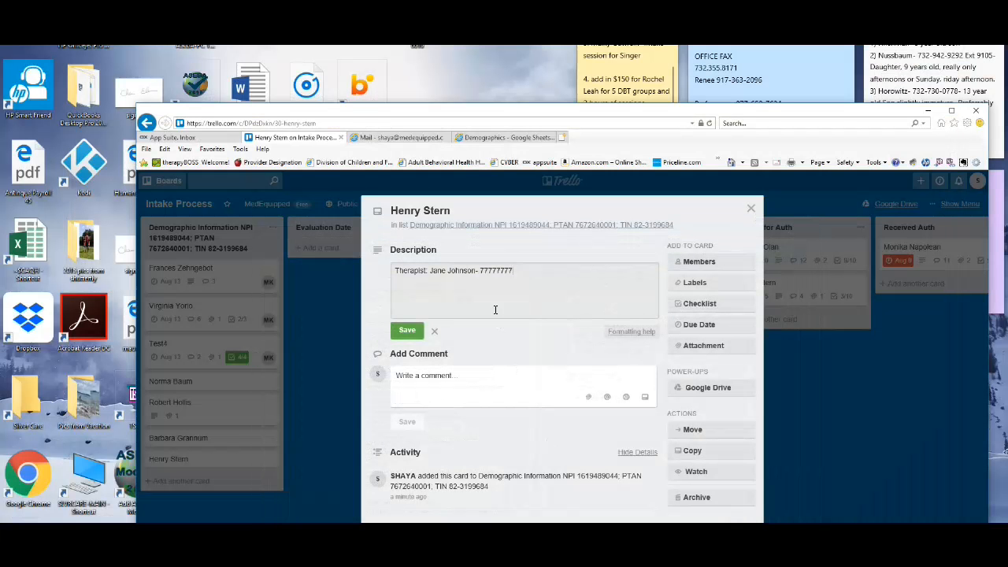
{"action": "left_click", "coordinate": [407, 330]}
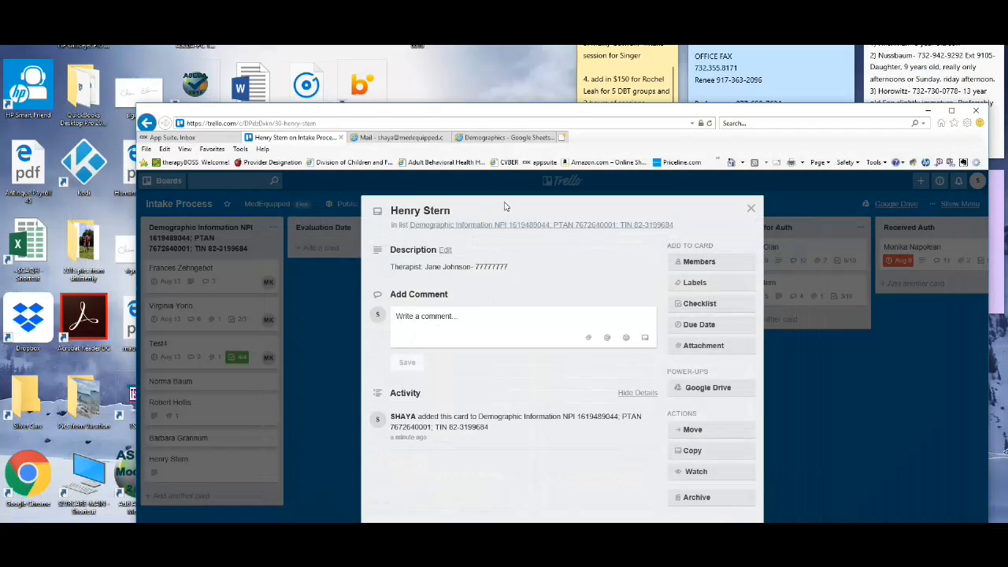
- Make the browser full screen and switch to the Word instructions document
{"action": "left_click_drag", "start_coordinate": [613, 112], "coordinate": [548, 47]}
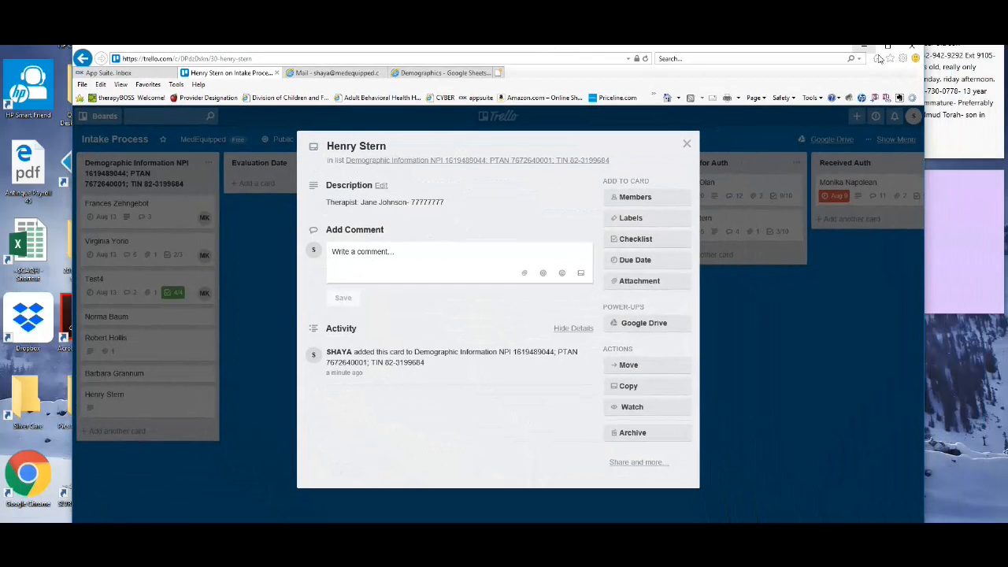
{"action": "key", "text": "F11"}
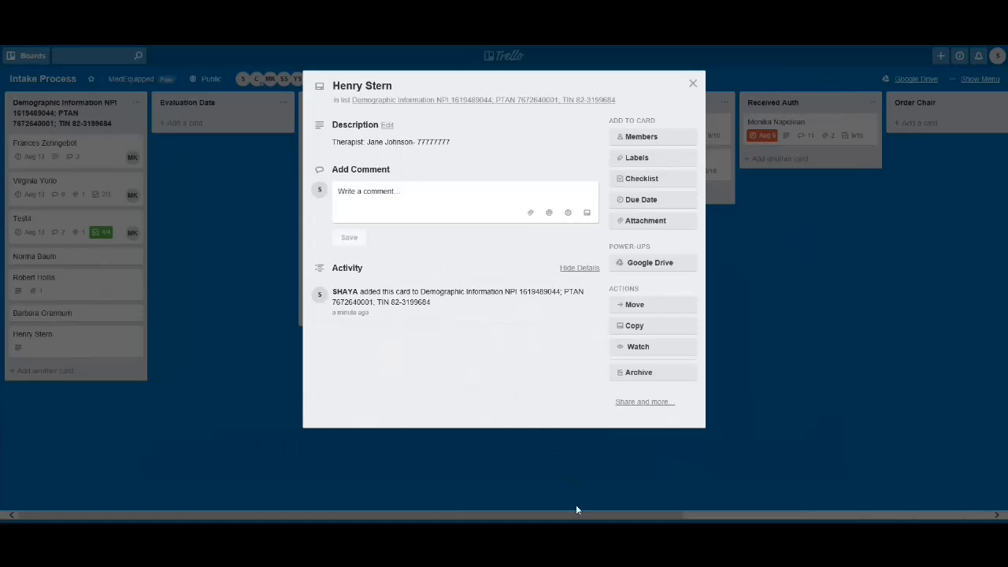
{"action": "key", "text": "alt+Tab"}
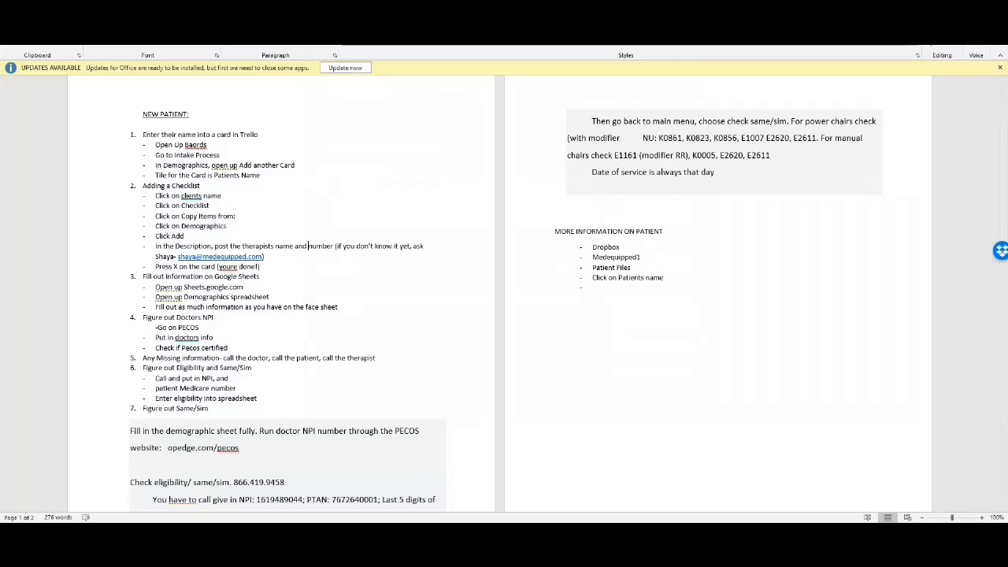
- Return to the patient's open Trello card and start adding a checklist
{"action": "mouse_move", "coordinate": [504, 531]}
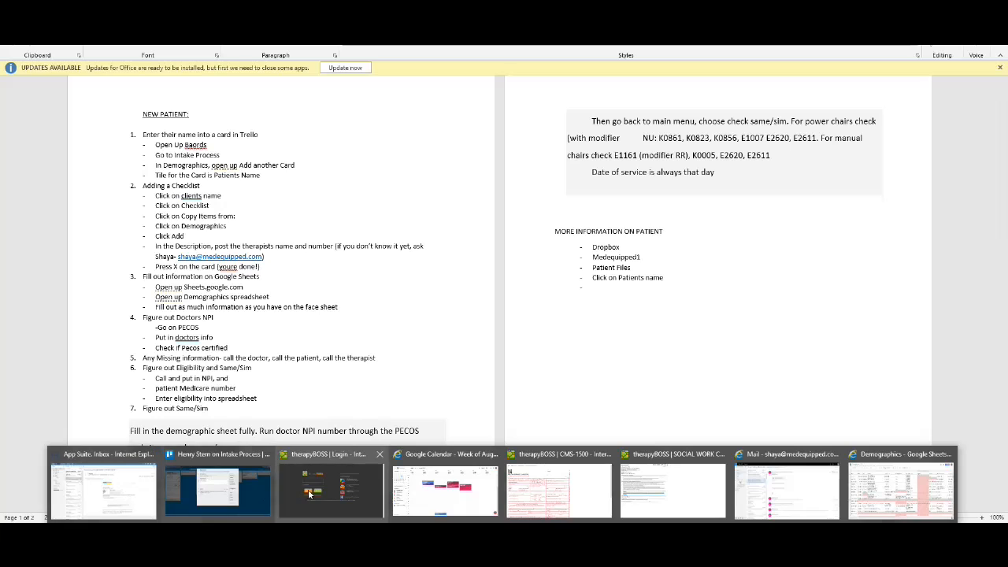
{"action": "left_click", "coordinate": [223, 491]}
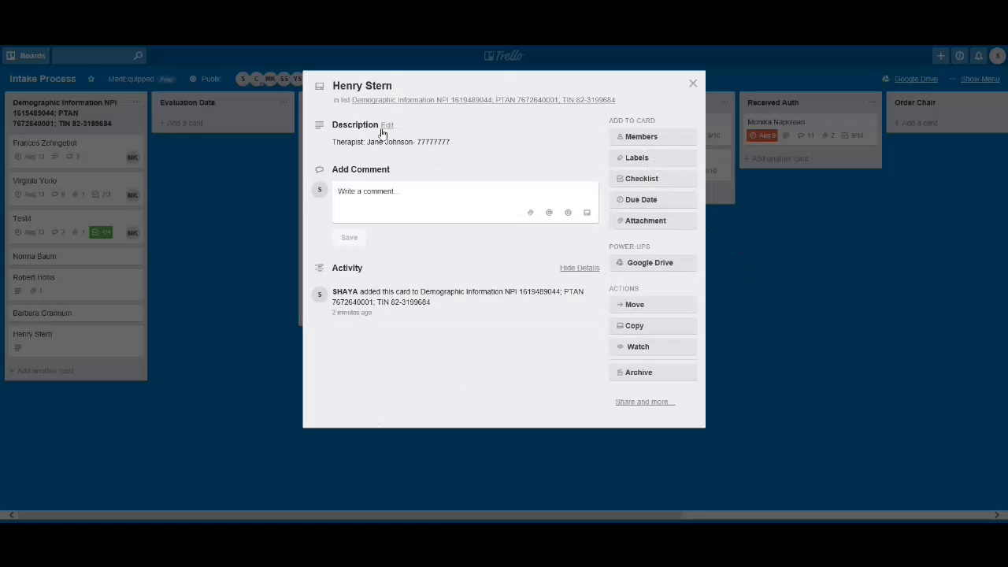
{"action": "left_click", "coordinate": [662, 178]}
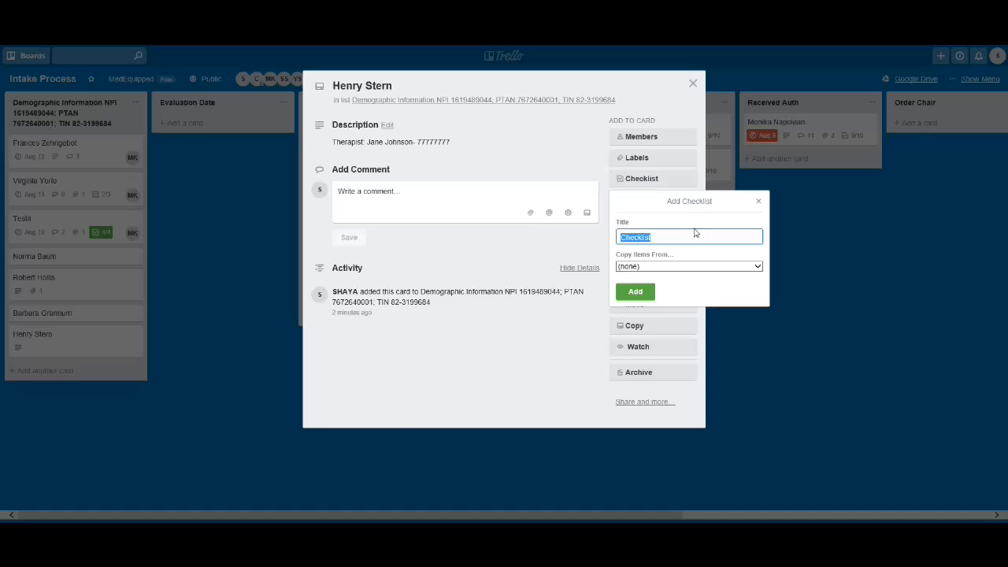
- Add a checklist copied from Demographics, tick the therapist-contact item, and close the card
{"action": "left_click", "coordinate": [668, 240]}
{"action": "left_click", "coordinate": [670, 267]}
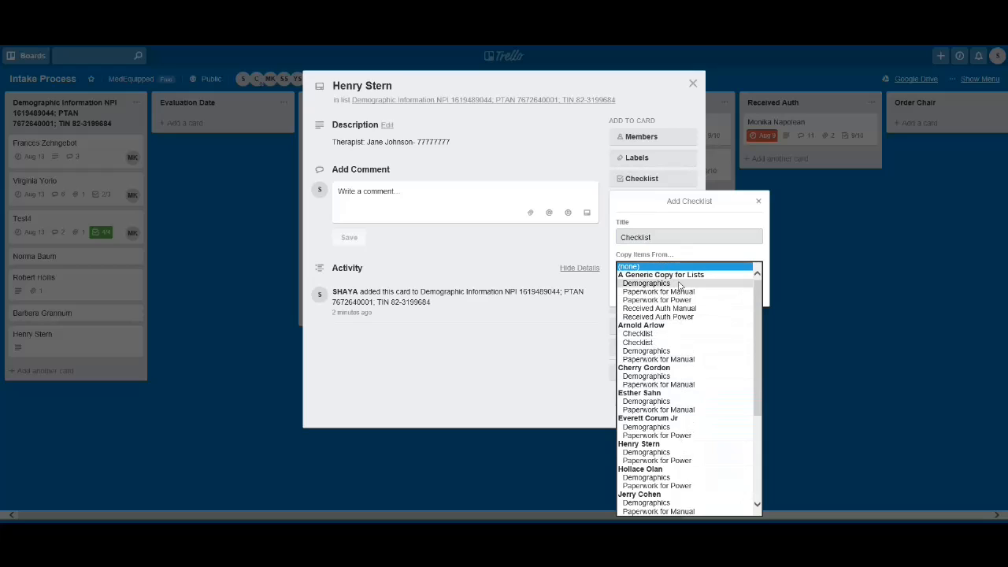
{"action": "left_click", "coordinate": [680, 285]}
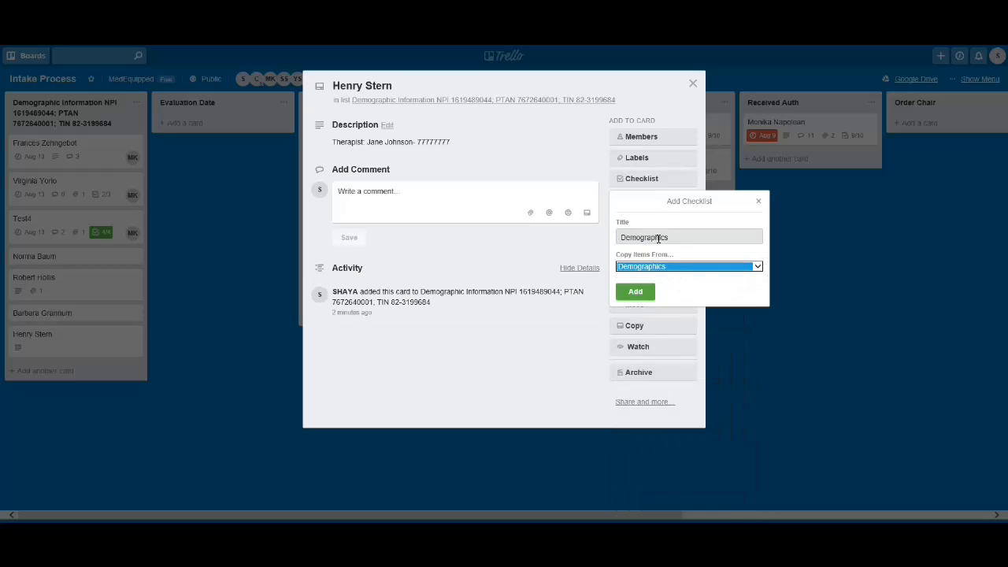
{"action": "left_click", "coordinate": [644, 299]}
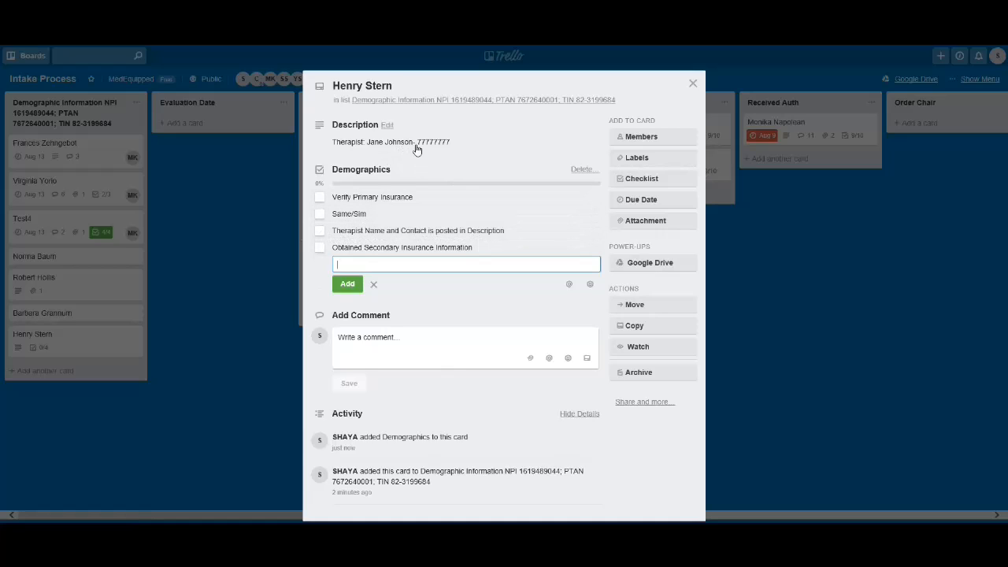
{"action": "left_click", "coordinate": [320, 231]}
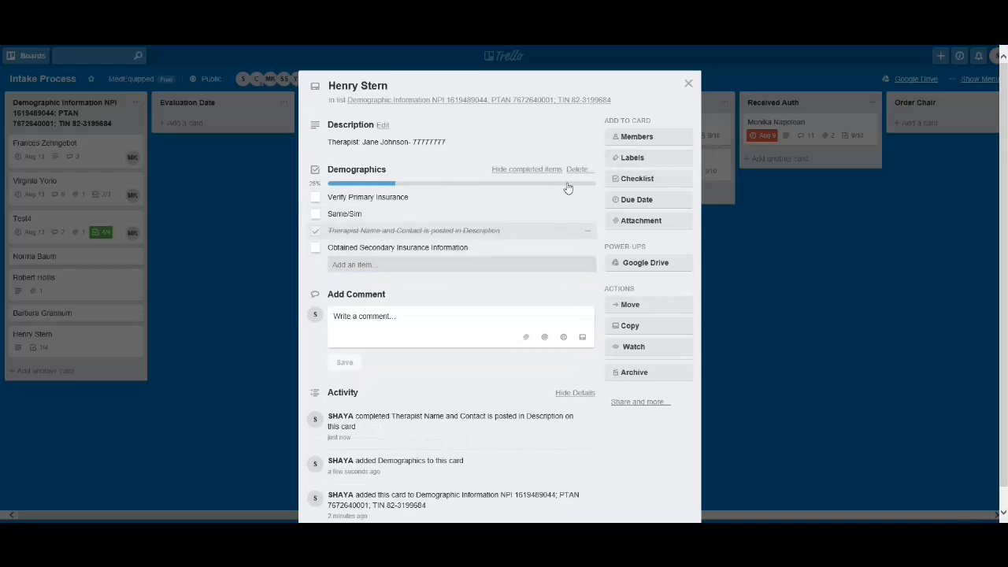
{"action": "left_click", "coordinate": [689, 85]}
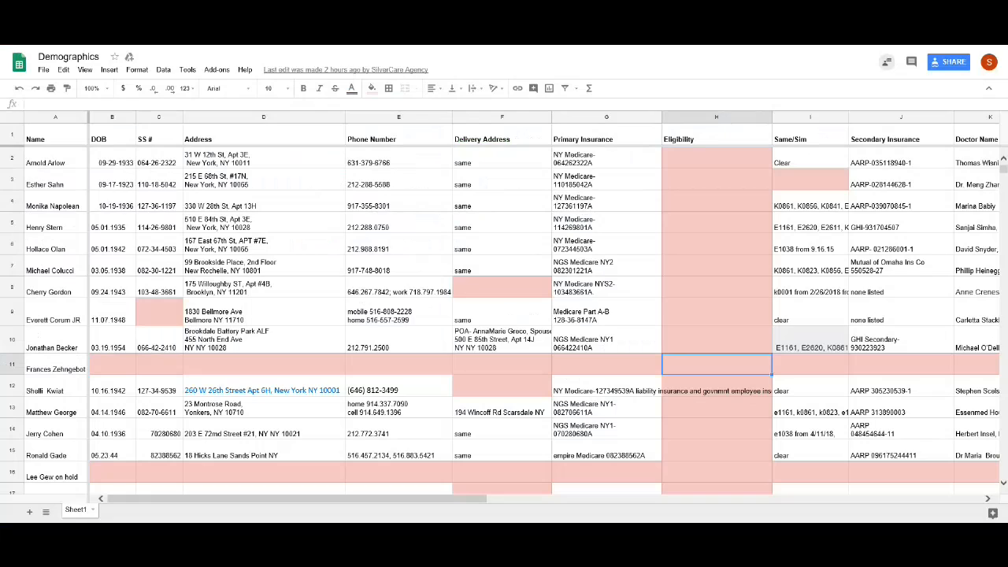
- Open the Demographics spreadsheet from the Google Sheets home page and scroll through it
{"action": "type", "text": "sheets"}
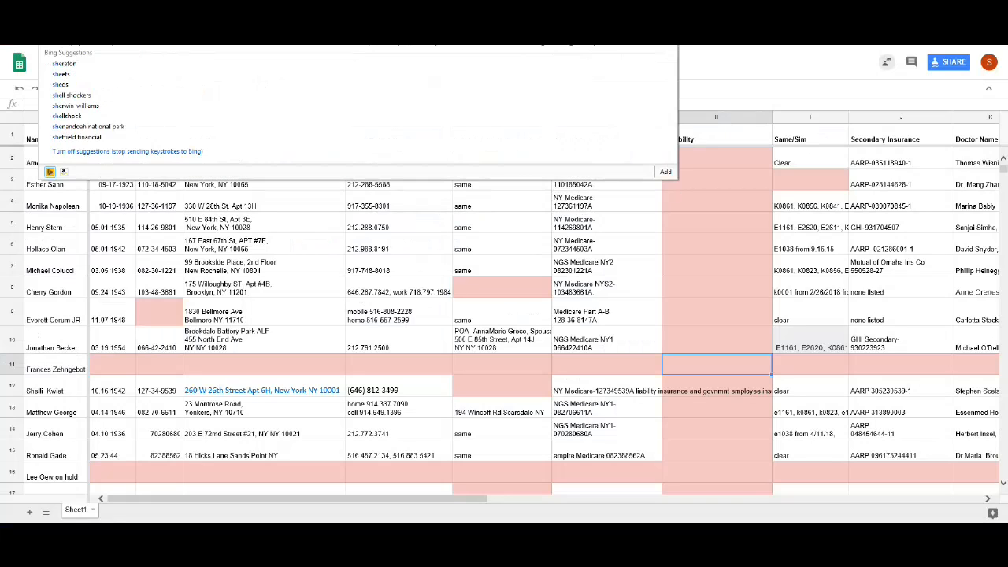
{"action": "type", "text": "."}
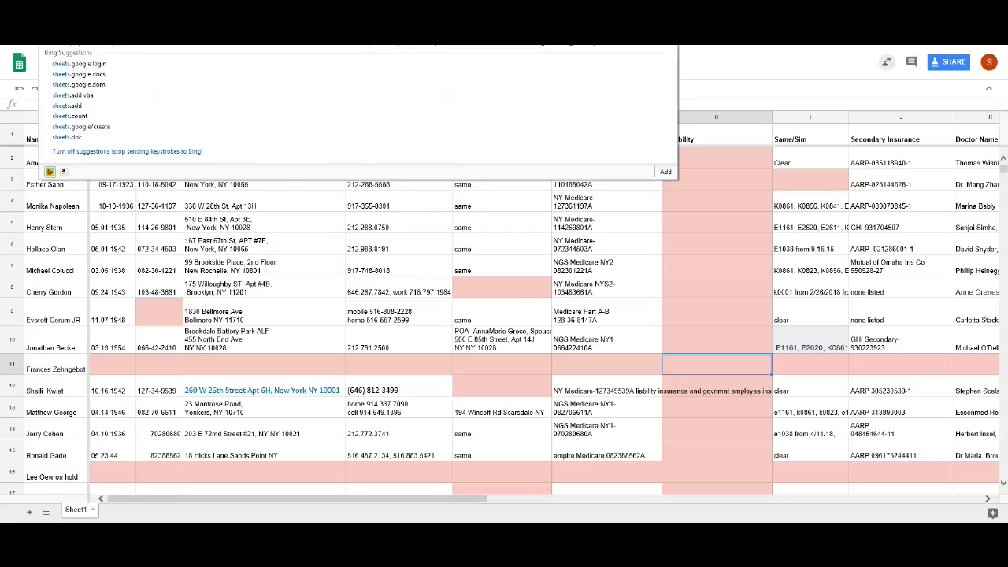
{"action": "key", "text": "Return"}
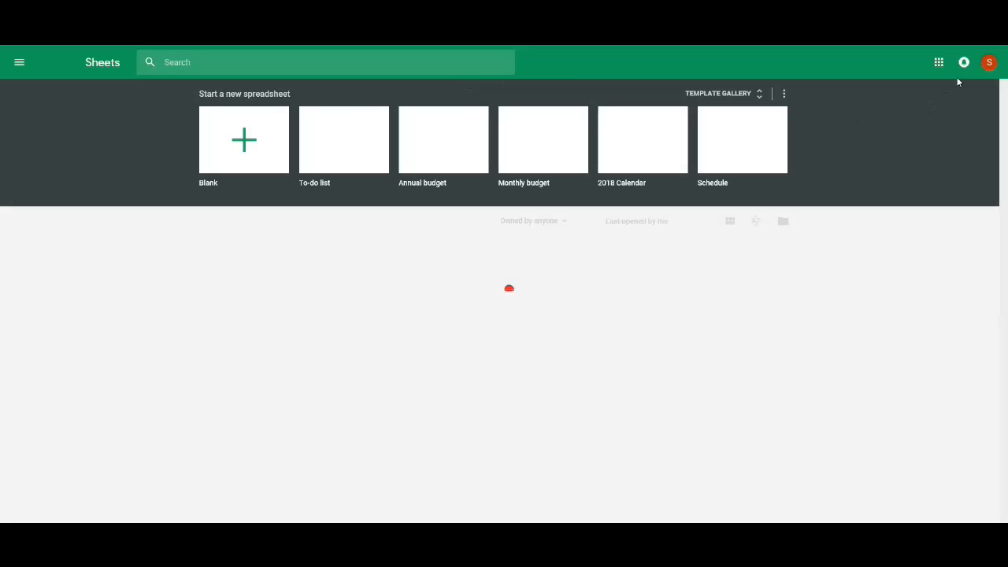
{"action": "left_click", "coordinate": [308, 248]}
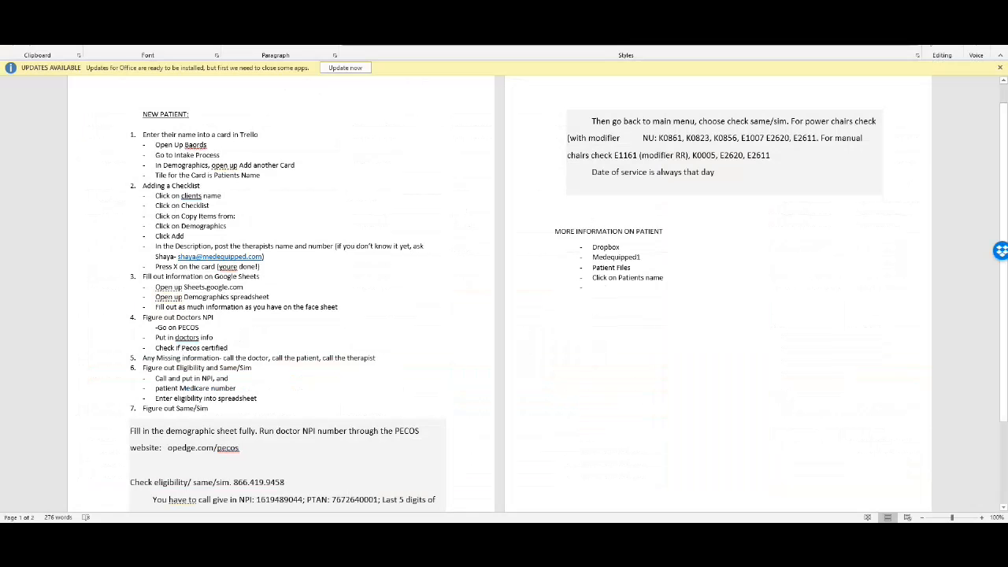
{"action": "scroll", "coordinate": [211, 272], "scroll_direction": "down", "scroll_amount": 1}
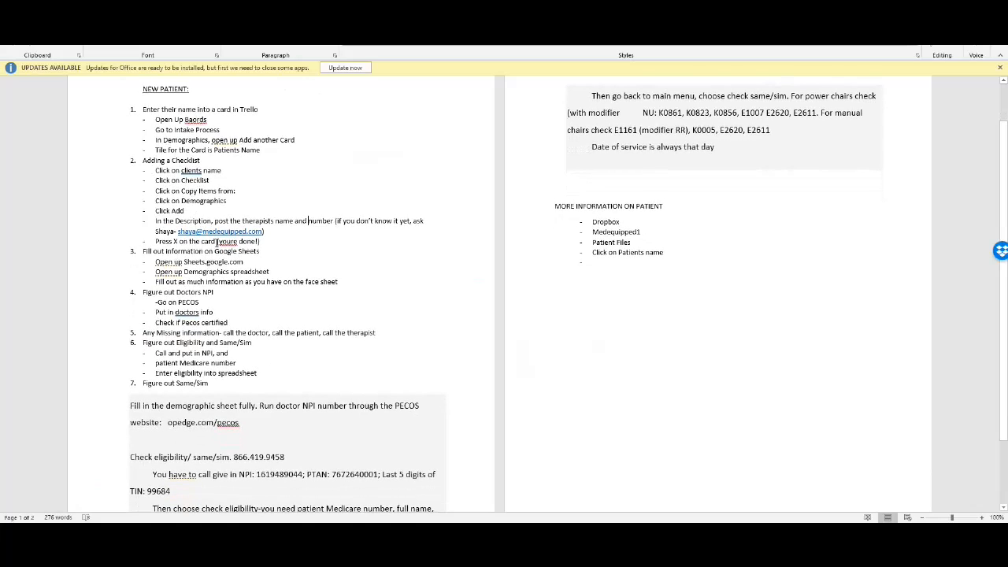
{"action": "scroll", "coordinate": [230, 265], "scroll_direction": "up", "scroll_amount": 2}
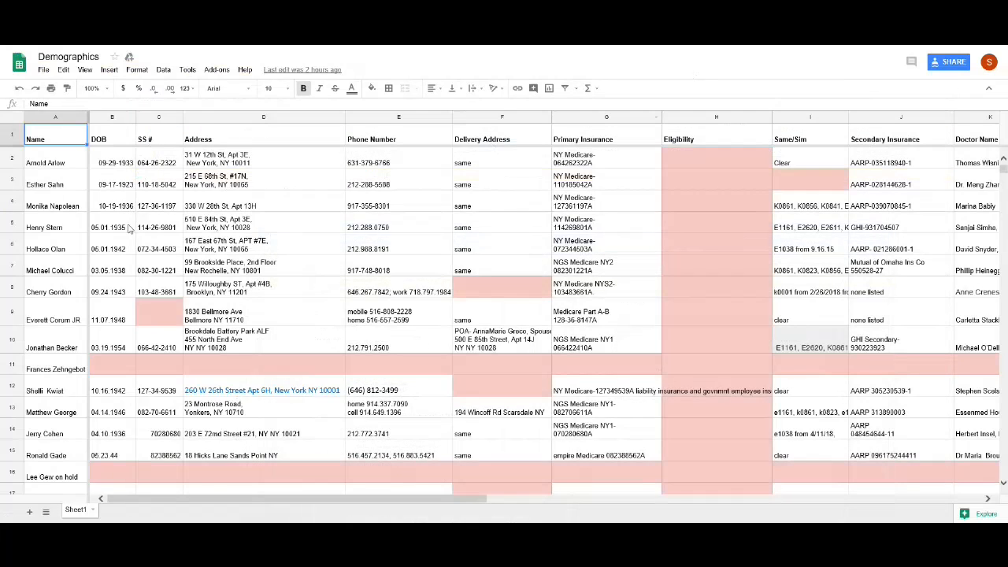
{"action": "scroll", "coordinate": [126, 339], "scroll_direction": "down", "scroll_amount": 5}
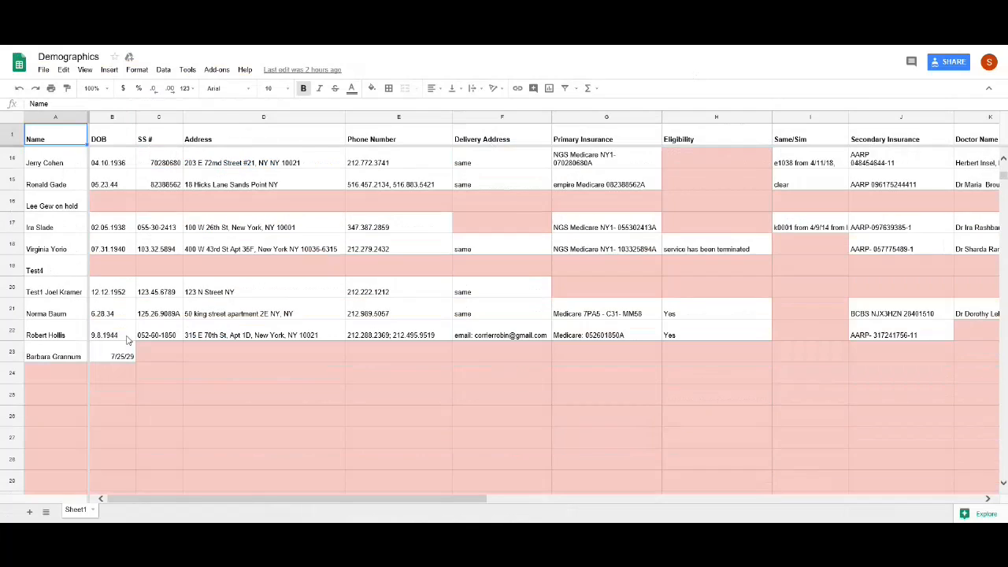
- Type the patient's name into cell A24 and commit it by moving to B24
{"action": "left_click", "coordinate": [61, 374]}
{"action": "type", "text": "J"}
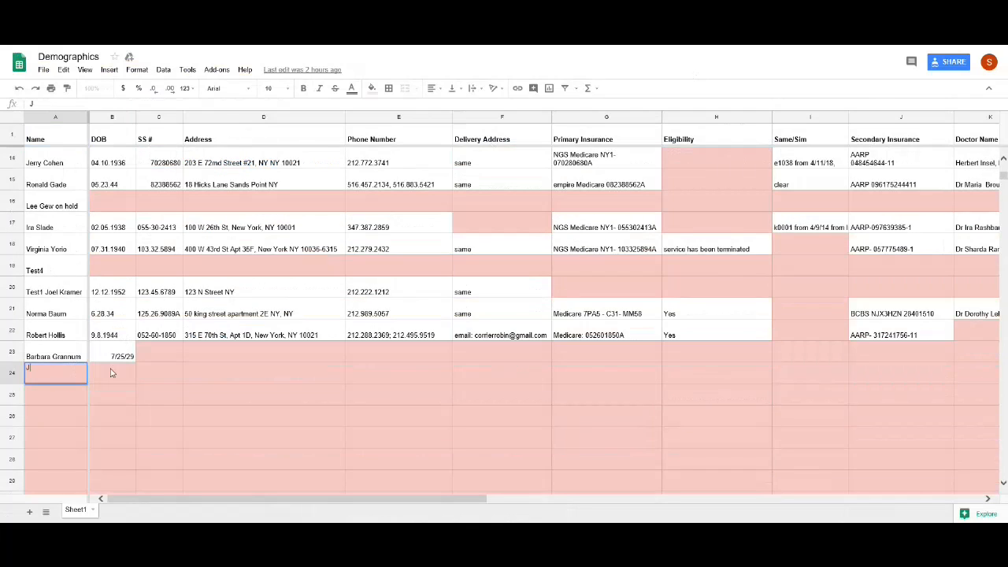
{"action": "left_click", "coordinate": [111, 373]}
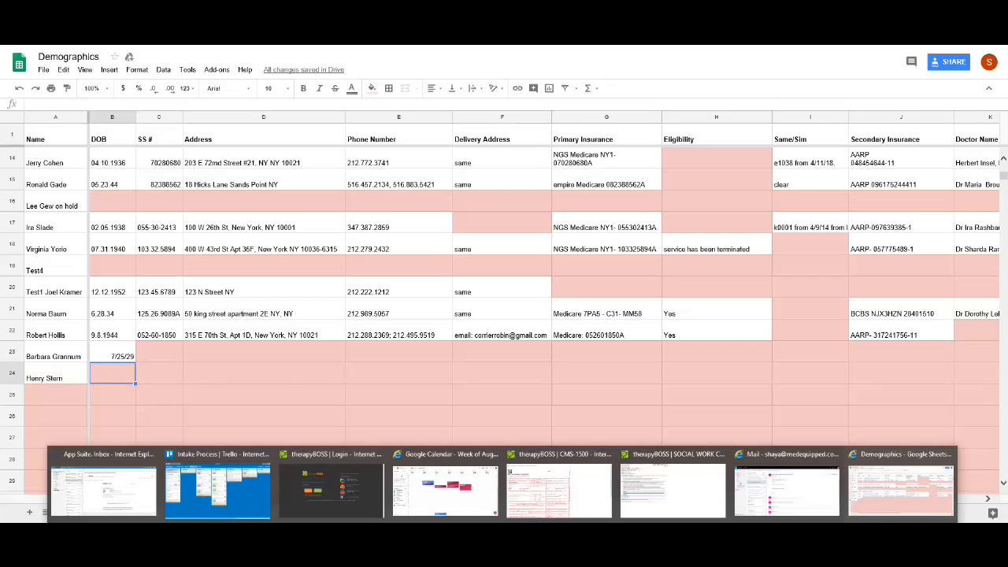
{"action": "left_click", "coordinate": [528, 535]}
{"action": "left_click", "coordinate": [554, 534]}
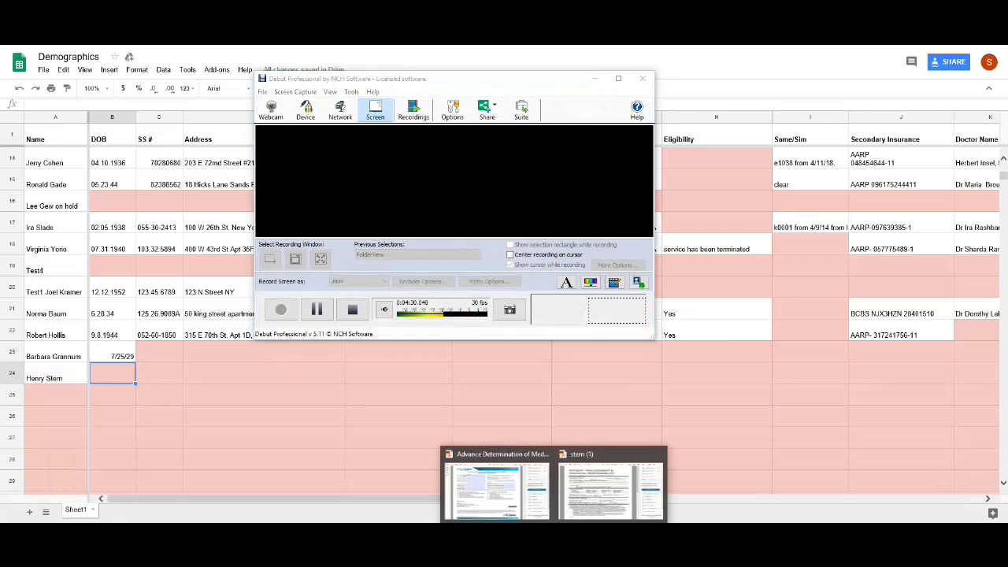
{"action": "left_click", "coordinate": [594, 78]}
{"action": "mouse_move", "coordinate": [553, 534]}
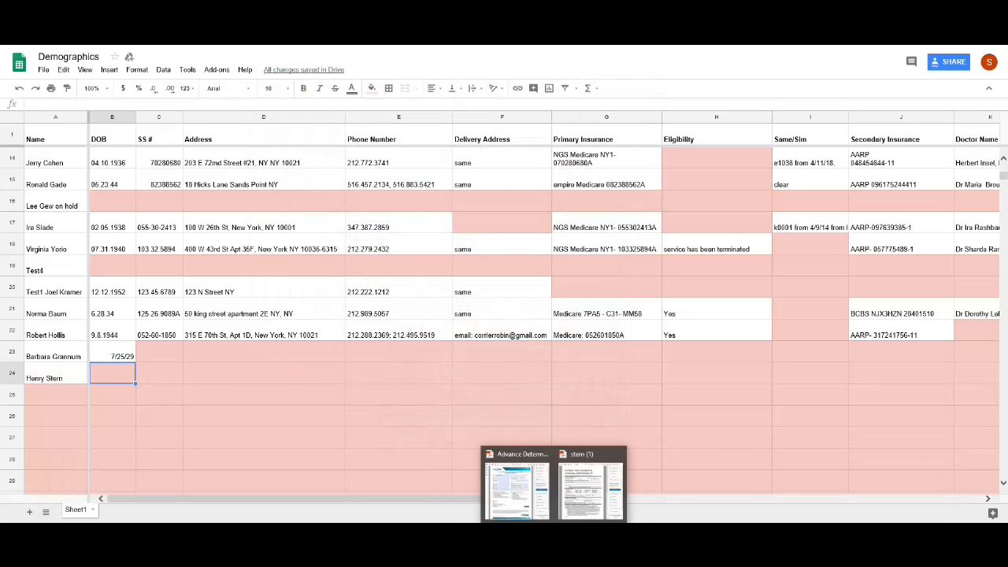
{"action": "left_click", "coordinate": [591, 481]}
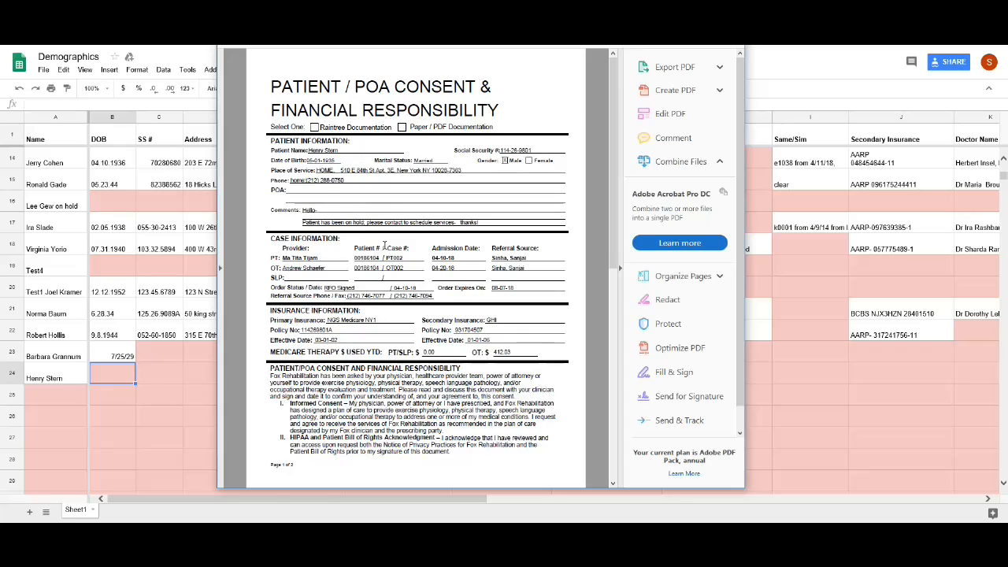
{"action": "scroll", "coordinate": [386, 246], "scroll_direction": "down", "scroll_amount": 3}
{"action": "scroll", "coordinate": [385, 245], "scroll_direction": "up", "scroll_amount": 3}
{"action": "left_click_drag", "start_coordinate": [395, 345], "coordinate": [381, 349]}
{"action": "left_click", "coordinate": [379, 333]}
{"action": "left_click", "coordinate": [655, 49]}
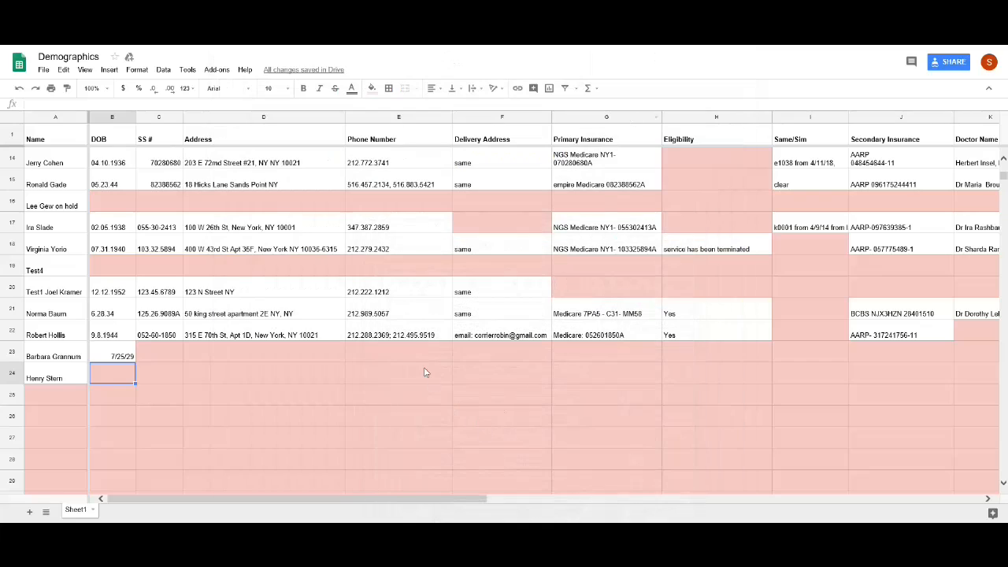
- Check row 24 from DOB through Primary Insurance to the empty Eligibility cell
{"action": "left_click", "coordinate": [425, 370]}
{"action": "left_click", "coordinate": [236, 345]}
{"action": "left_click", "coordinate": [171, 349]}
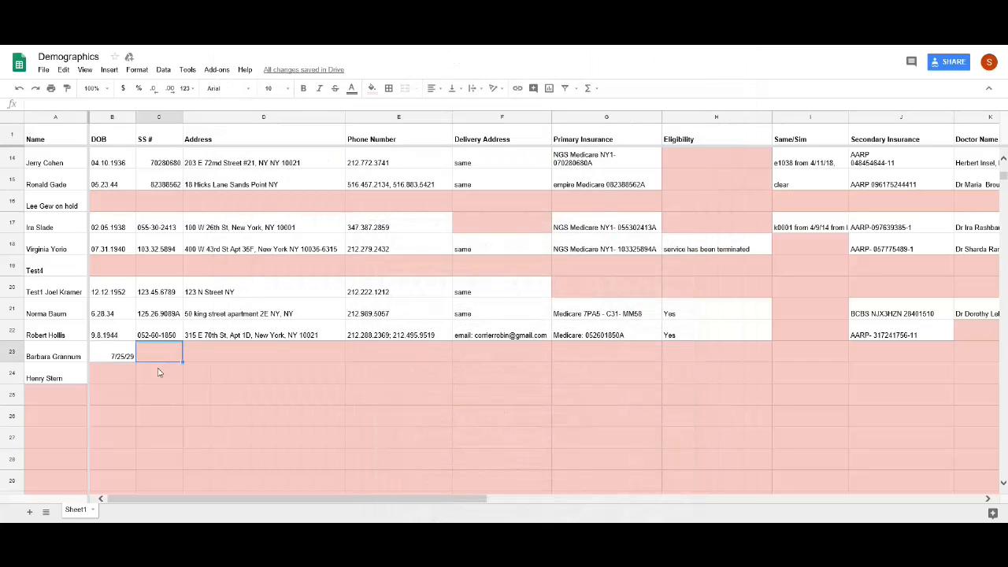
{"action": "left_click", "coordinate": [118, 371]}
{"action": "key", "text": "Right"}
{"action": "key", "text": "Right"}
{"action": "key", "text": "Right"}
{"action": "key", "text": "Right"}
{"action": "key", "text": "Right"}
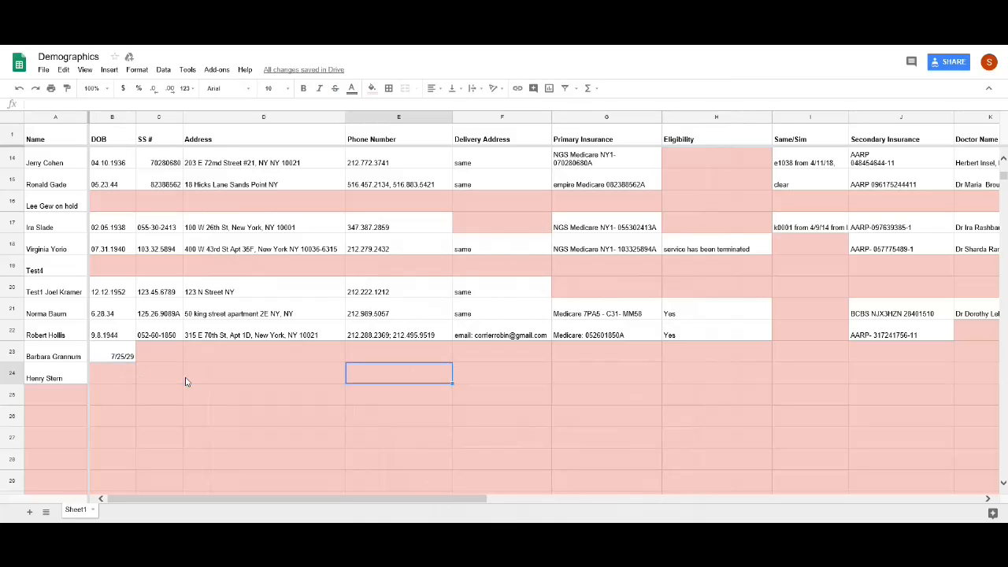
{"action": "key", "text": "Right"}
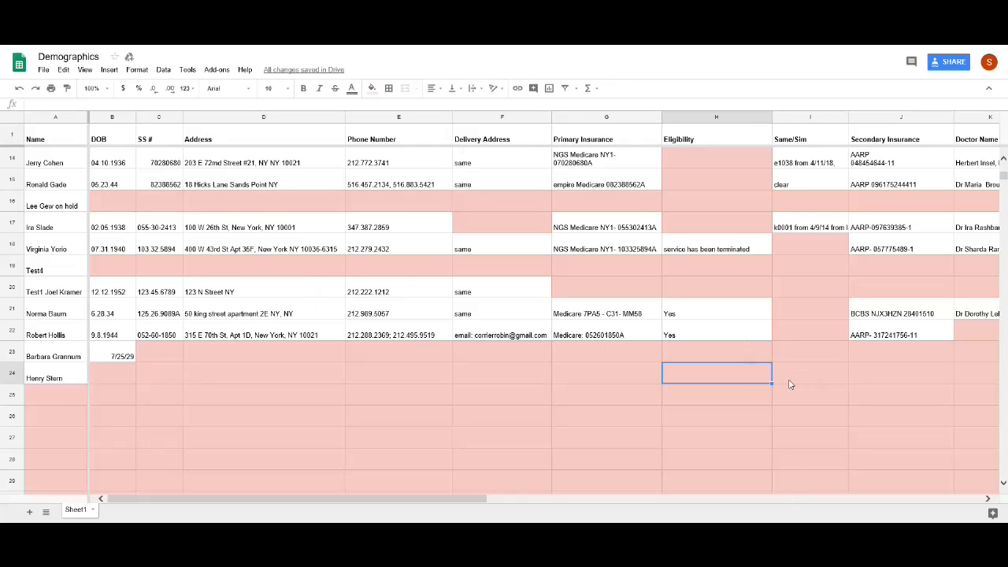
{"action": "left_click_drag", "start_coordinate": [761, 377], "coordinate": [797, 376]}
{"action": "left_click", "coordinate": [759, 377]}
{"action": "left_click", "coordinate": [806, 379]}
{"action": "left_click", "coordinate": [715, 381]}
- Step through row 24's insurance, doctor, therapist and email fields, confirming they're blank
{"action": "key", "text": "Right"}
{"action": "key", "text": "Left"}
{"action": "key", "text": "Right"}
{"action": "key", "text": "Right"}
{"action": "key", "text": "Right"}
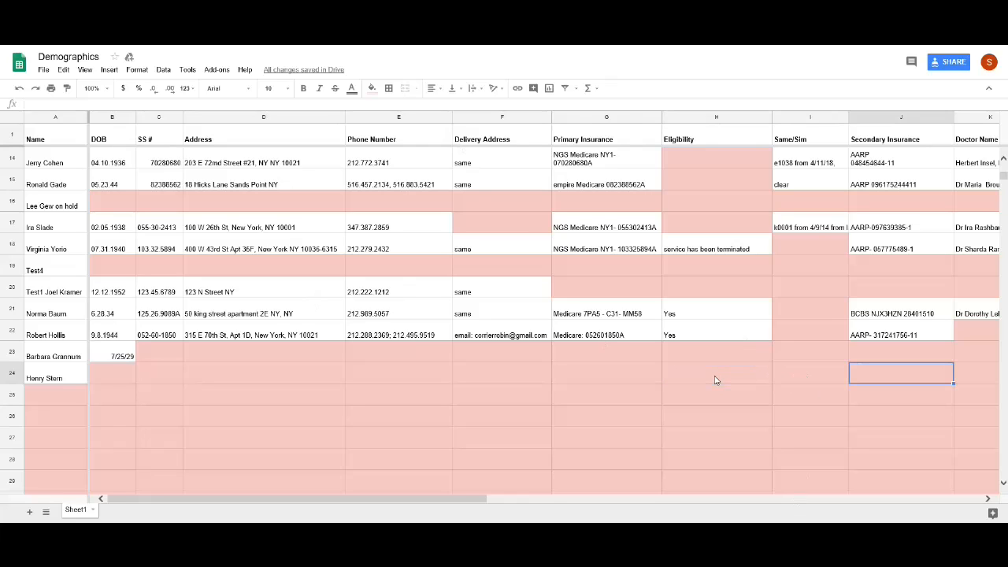
{"action": "key", "text": "Right"}
{"action": "key", "text": "Right"}
{"action": "key", "text": "Right"}
{"action": "key", "text": "Right"}
{"action": "key", "text": "Right"}
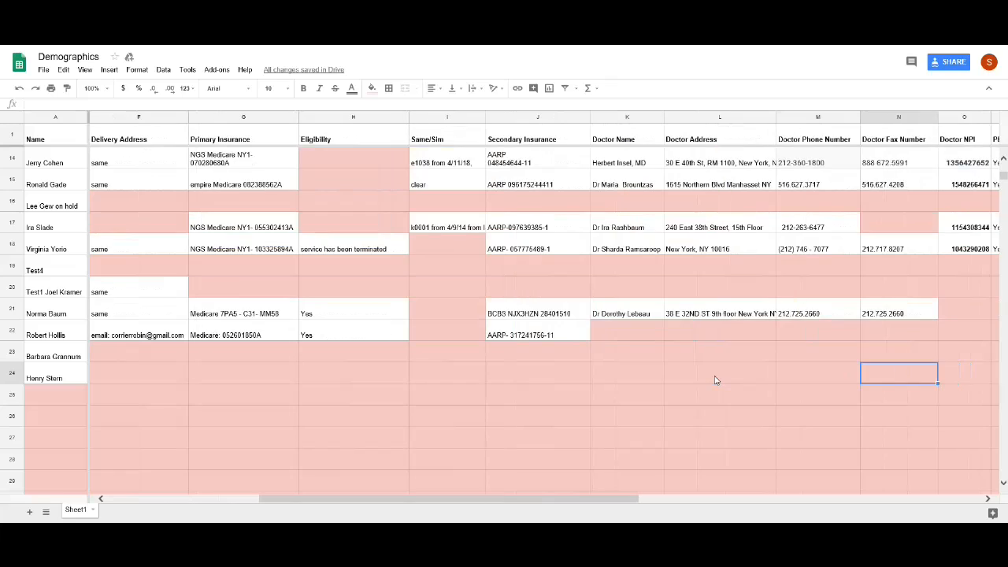
{"action": "key", "text": "Right"}
{"action": "key", "text": "Right"}
{"action": "key", "text": "Left"}
{"action": "key", "text": "Left"}
{"action": "key", "text": "Left"}
{"action": "key", "text": "Left"}
{"action": "key", "text": "Left"}
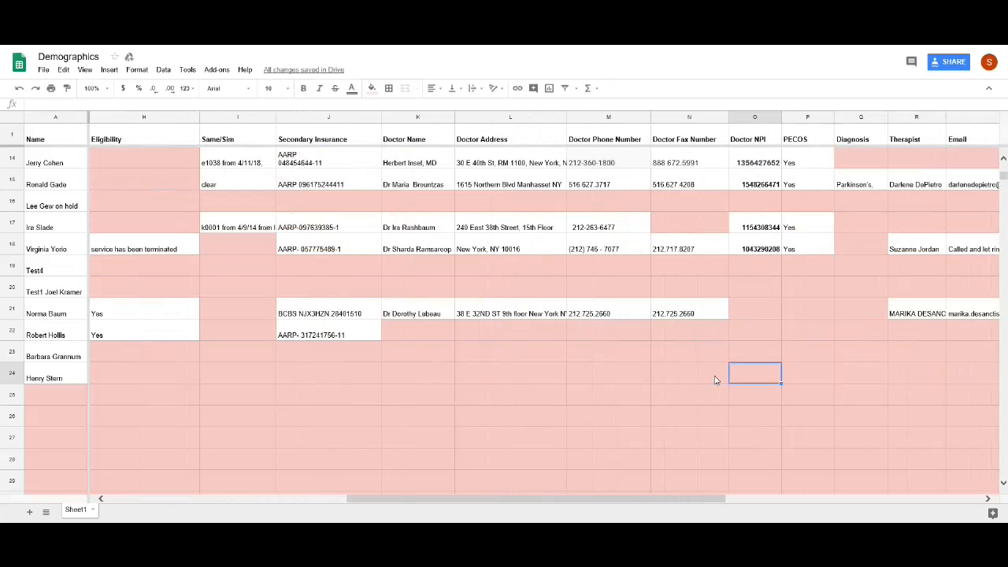
{"action": "key", "text": "Left"}
{"action": "key", "text": "Left"}
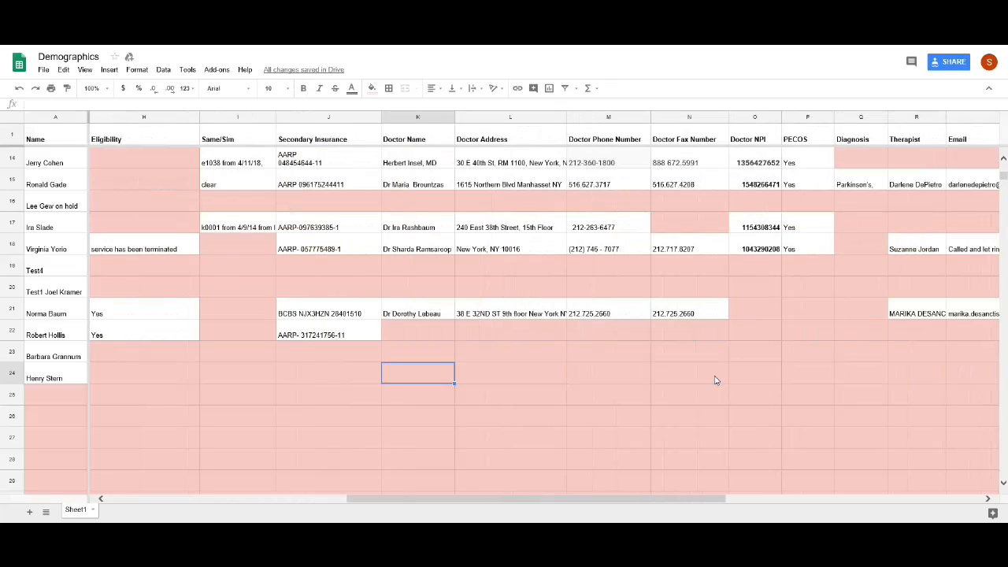
{"action": "key", "text": "Right"}
{"action": "key", "text": "Right"}
{"action": "key", "text": "Left"}
{"action": "key", "text": "Left"}
{"action": "key", "text": "Left"}
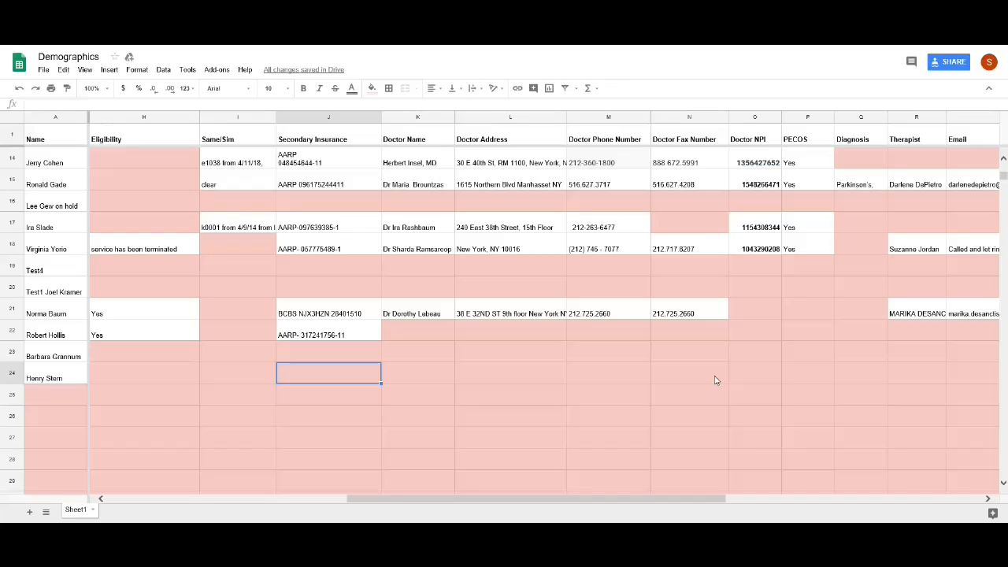
{"action": "key", "text": "Right"}
{"action": "key", "text": "Right"}
{"action": "key", "text": "Right"}
{"action": "key", "text": "Right"}
{"action": "key", "text": "Right"}
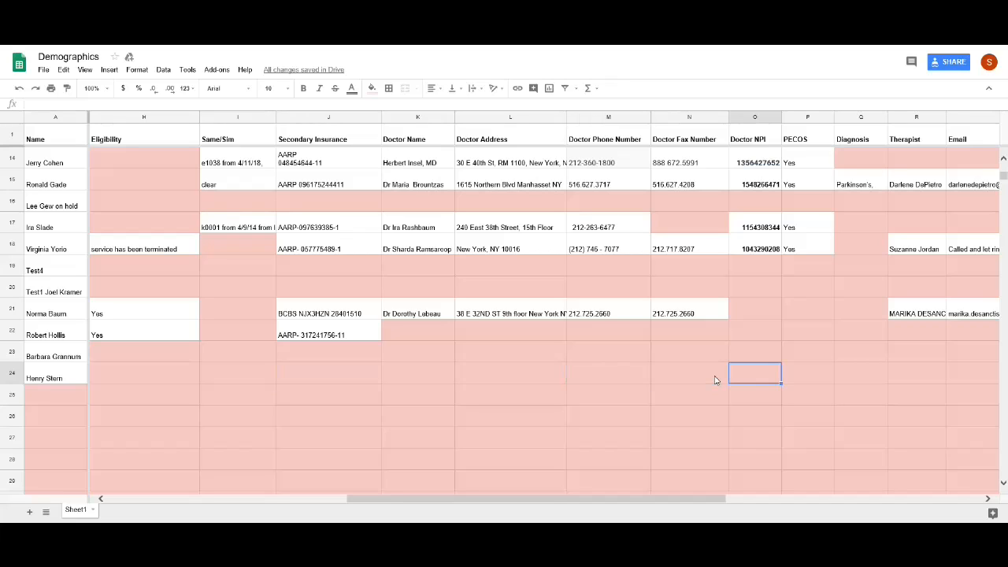
{"action": "key", "text": "Left"}
{"action": "key", "text": "Left"}
{"action": "key", "text": "Left"}
{"action": "key", "text": "Left"}
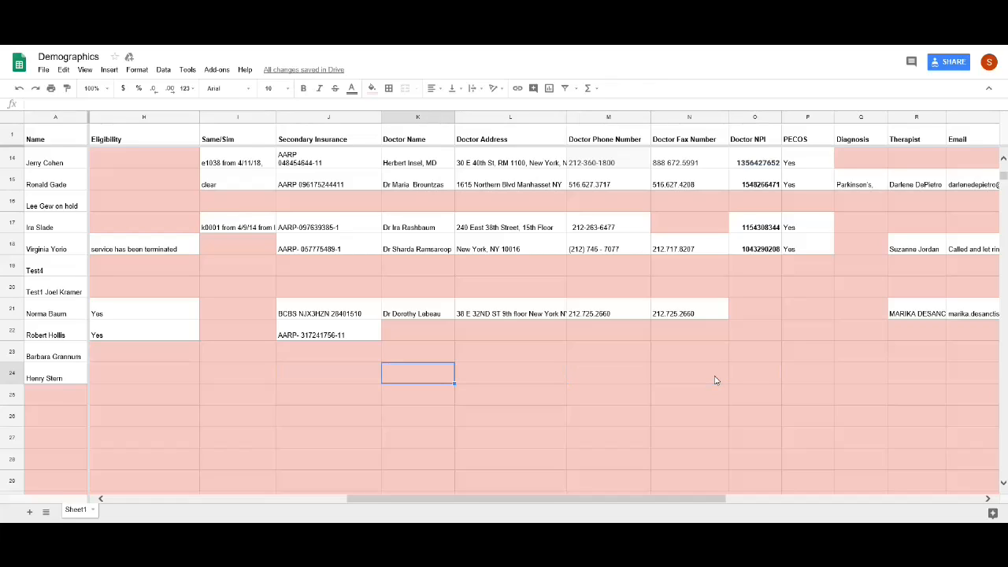
{"action": "key", "text": "Right"}
{"action": "key", "text": "Right"}
{"action": "key", "text": "Right"}
{"action": "key", "text": "Right"}
{"action": "key", "text": "Right"}
{"action": "key", "text": "Right"}
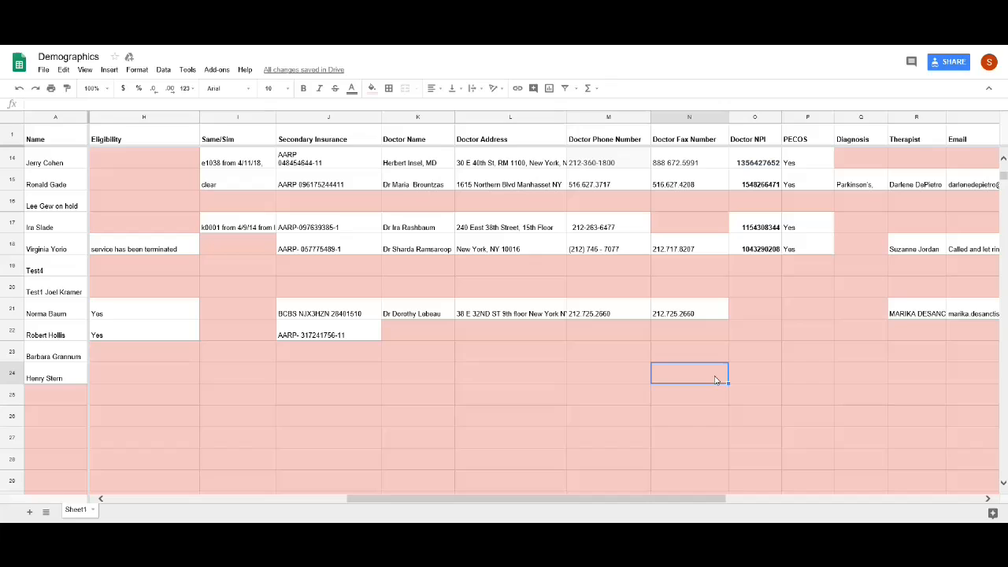
{"action": "key", "text": "Right"}
{"action": "key", "text": "Right"}
{"action": "key", "text": "Left"}
{"action": "key", "text": "Left"}
{"action": "key", "text": "Left"}
{"action": "key", "text": "Left"}
{"action": "key", "text": "Left"}
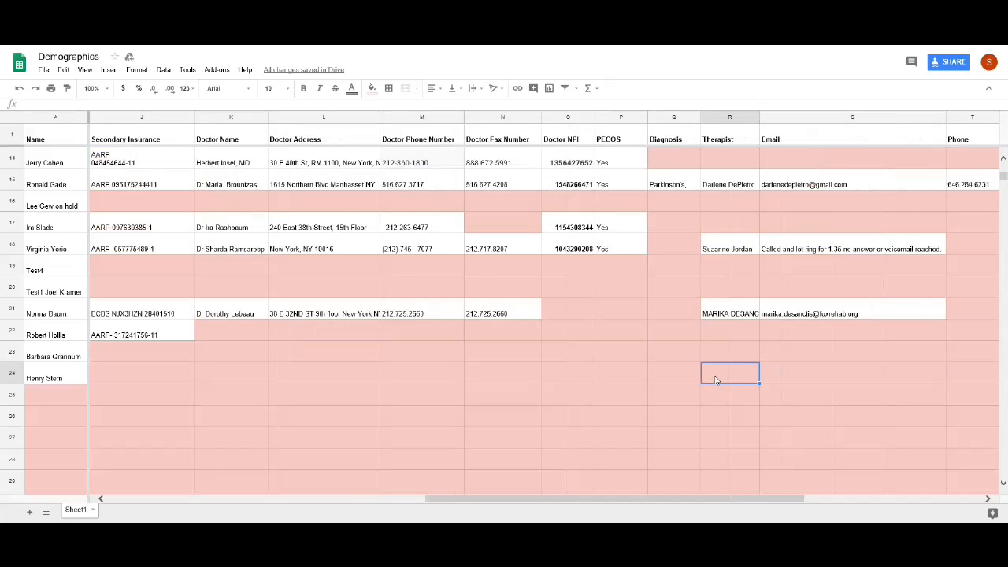
{"action": "key", "text": "Right"}
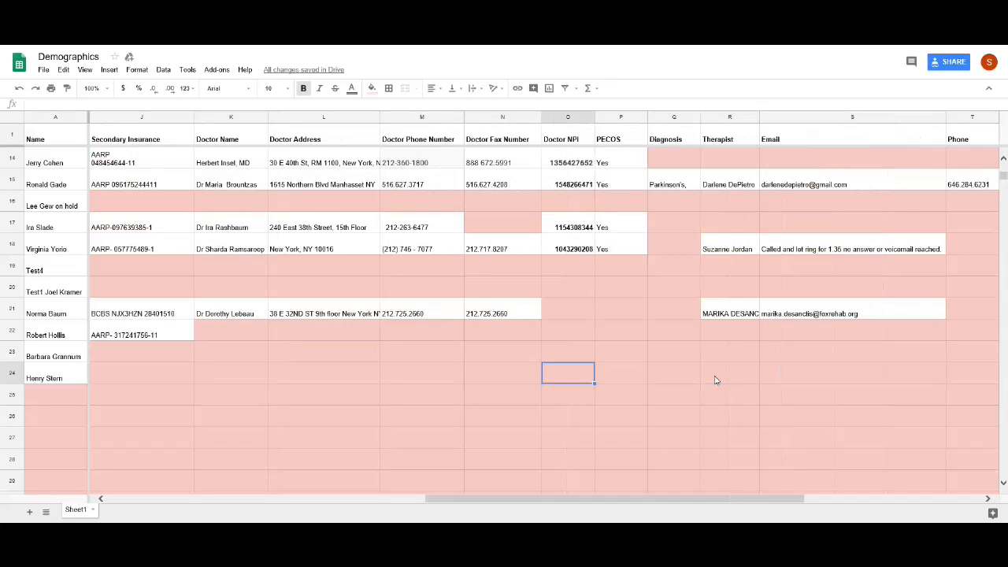
{"action": "key", "text": "Right"}
{"action": "key", "text": "Right"}
{"action": "key", "text": "Right"}
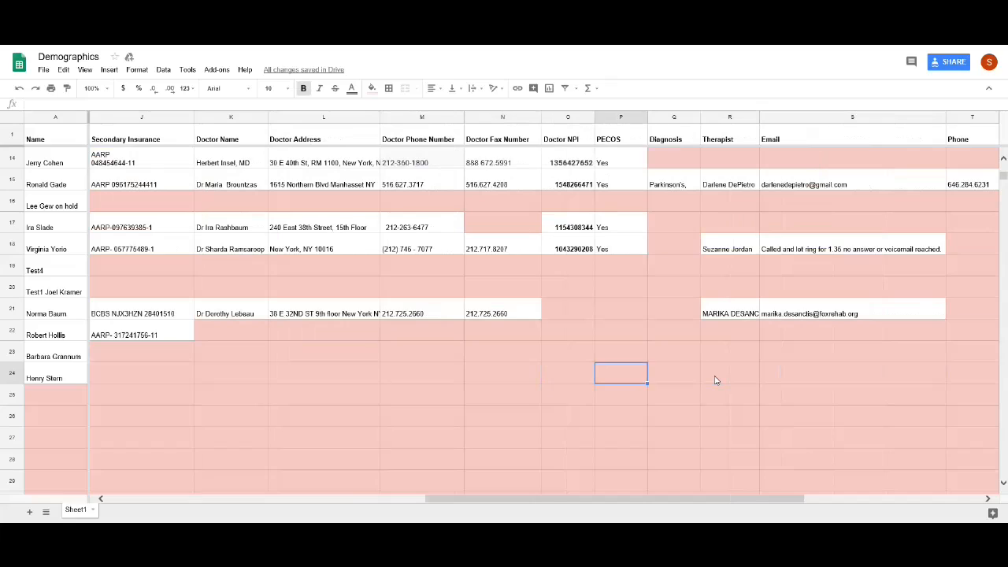
{"action": "key", "text": "Right"}
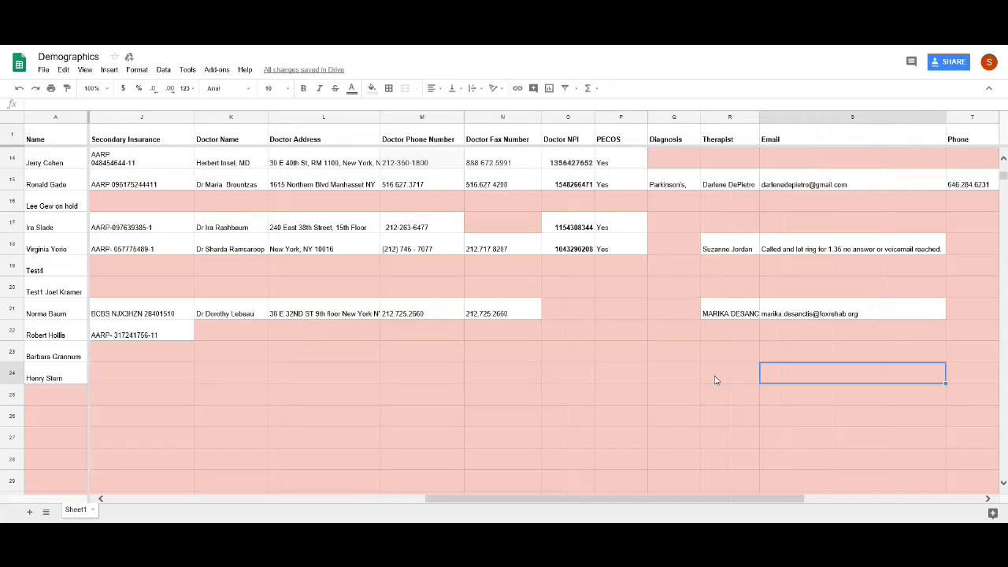
{"action": "key", "text": "Right"}
{"action": "key", "text": "Left"}
{"action": "key", "text": "Left"}
{"action": "key", "text": "Left"}
{"action": "key", "text": "Left"}
{"action": "key", "text": "Left"}
{"action": "key", "text": "Left"}
{"action": "key", "text": "Left"}
{"action": "key", "text": "Left"}
{"action": "key", "text": "Left"}
{"action": "key", "text": "Left"}
{"action": "key", "text": "Left"}
{"action": "key", "text": "Left"}
{"action": "key", "text": "Left"}
{"action": "key", "text": "Left"}
{"action": "key", "text": "Left"}
{"action": "key", "text": "Left"}
{"action": "key", "text": "Left"}
{"action": "key", "text": "Left"}
{"action": "key", "text": "Left"}
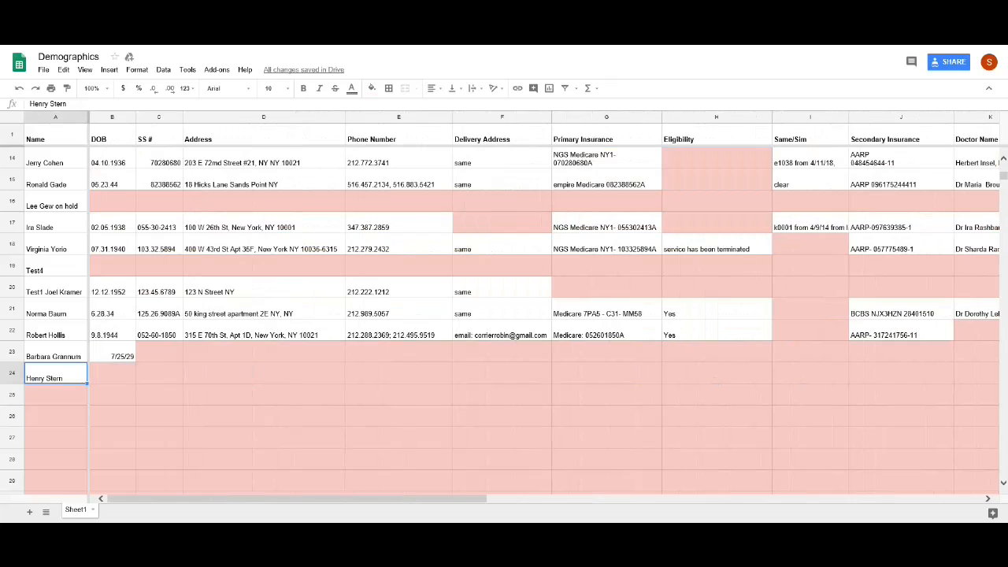
- Review the Demographics checklist on the new patient's Intake Process card, then go back to the Demographics sheet
{"action": "left_click", "coordinate": [262, 46]}
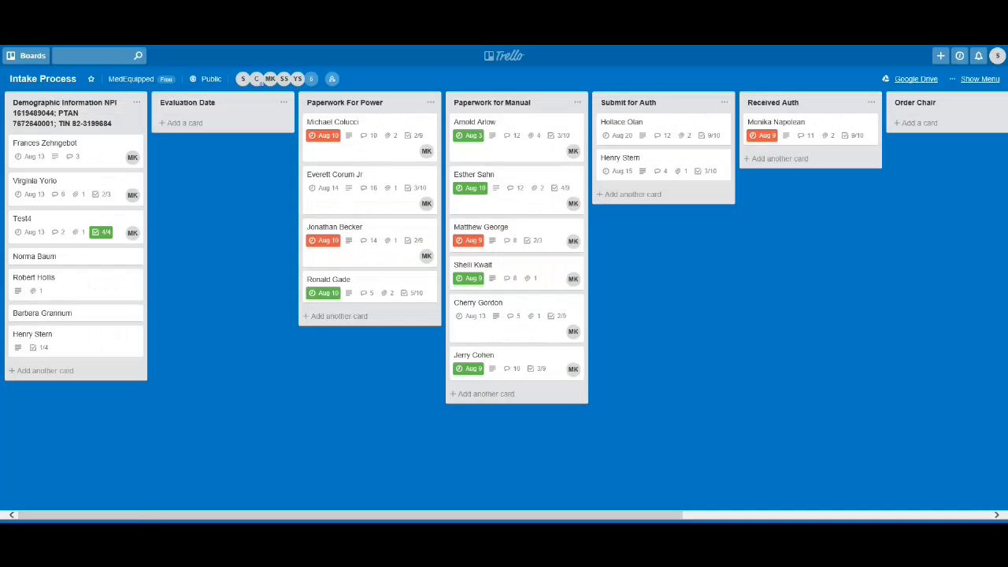
{"action": "left_click", "coordinate": [84, 343]}
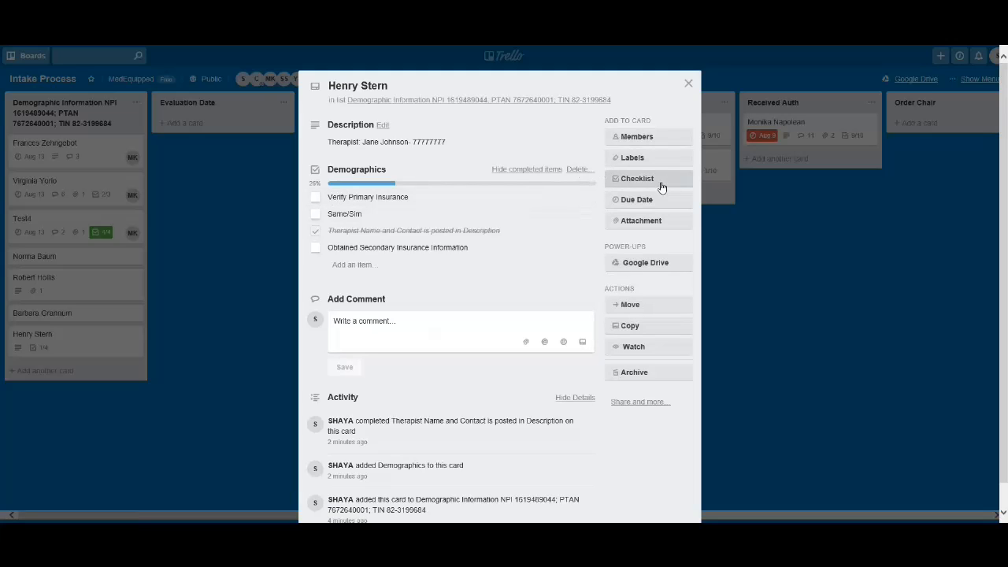
{"action": "left_click", "coordinate": [688, 83]}
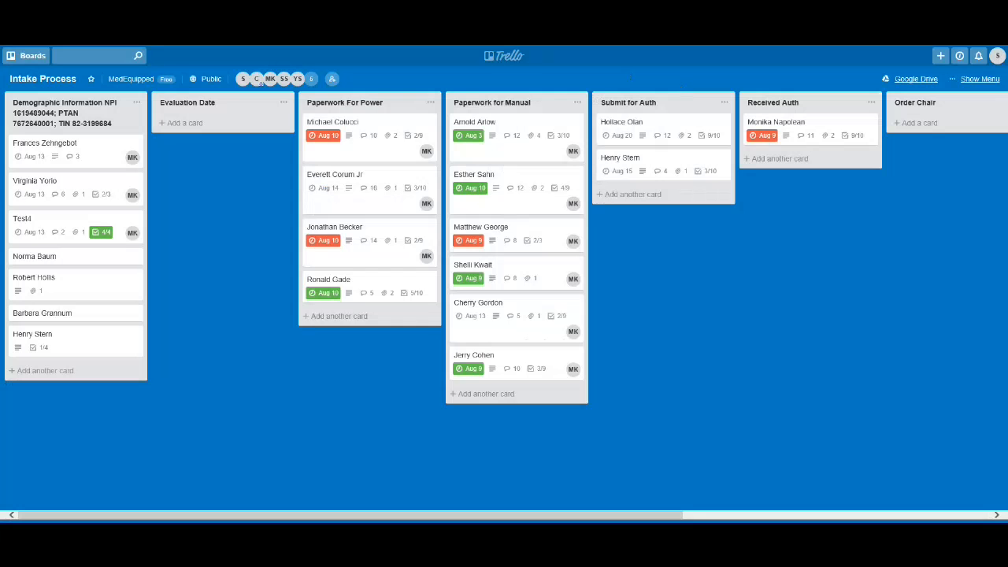
{"action": "left_click", "coordinate": [438, 45]}
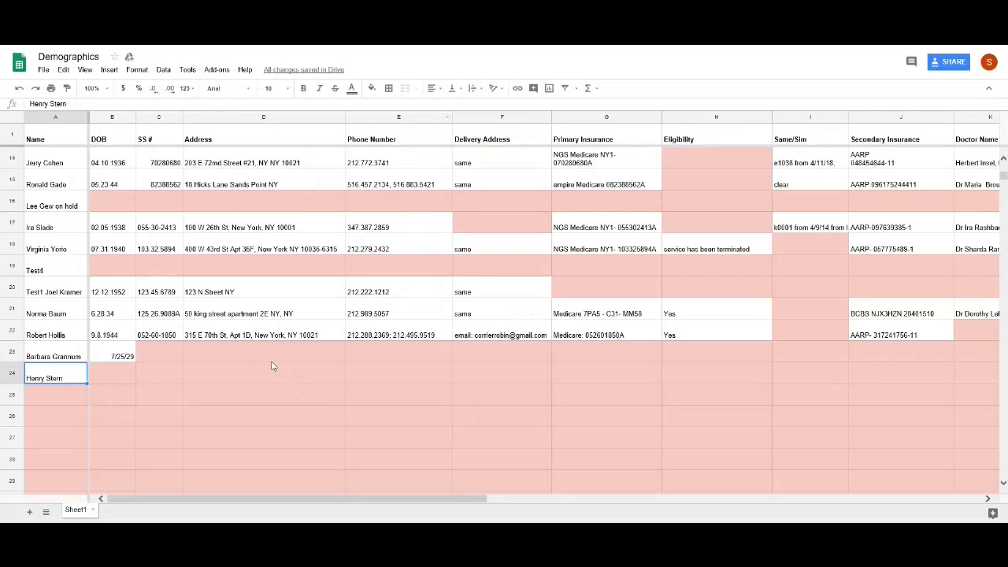
{"action": "left_click", "coordinate": [538, 390]}
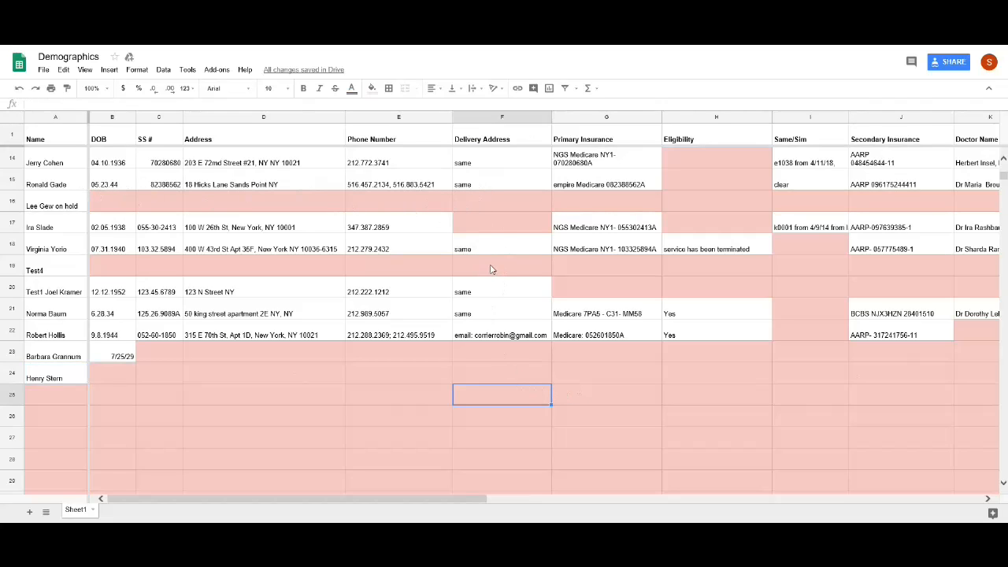
{"action": "left_click", "coordinate": [232, 265]}
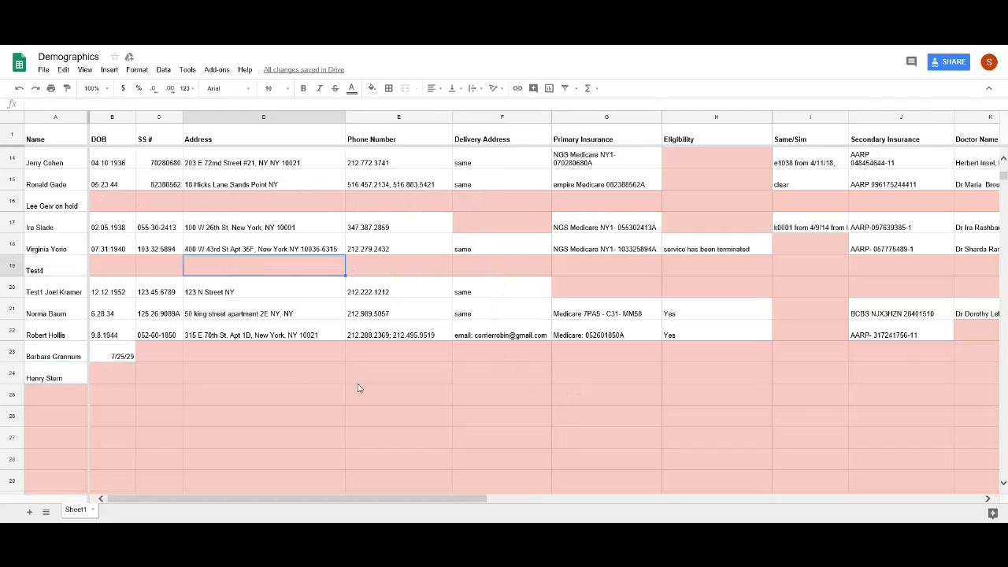
{"action": "left_click_drag", "start_coordinate": [481, 500], "coordinate": [574, 482]}
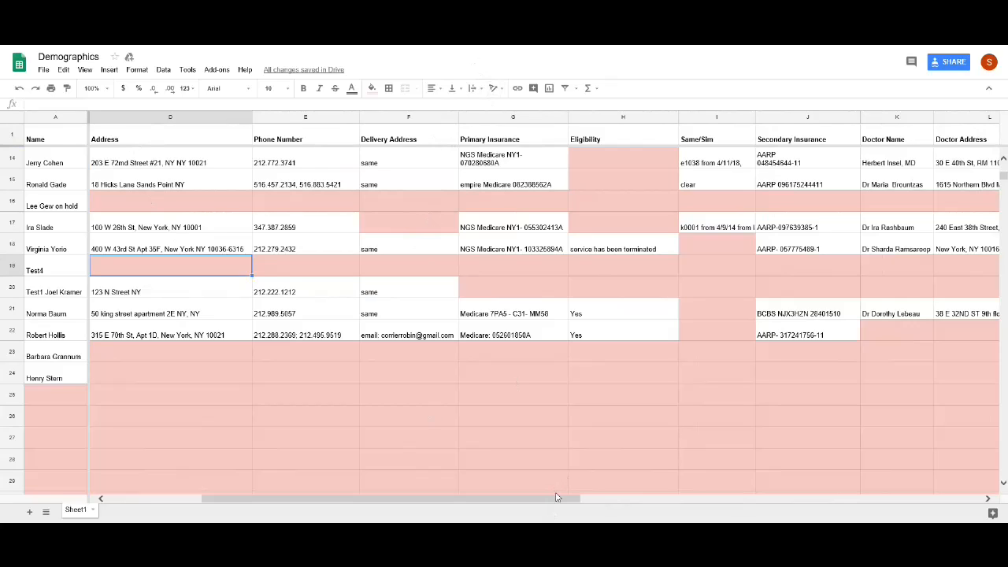
{"action": "left_click_drag", "start_coordinate": [377, 501], "coordinate": [107, 481]}
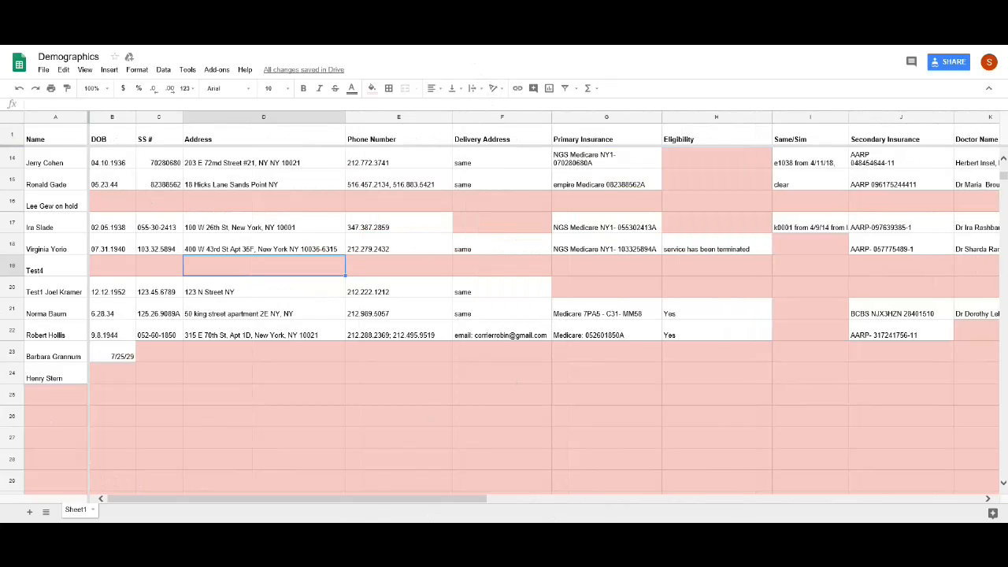
{"action": "left_click", "coordinate": [622, 529]}
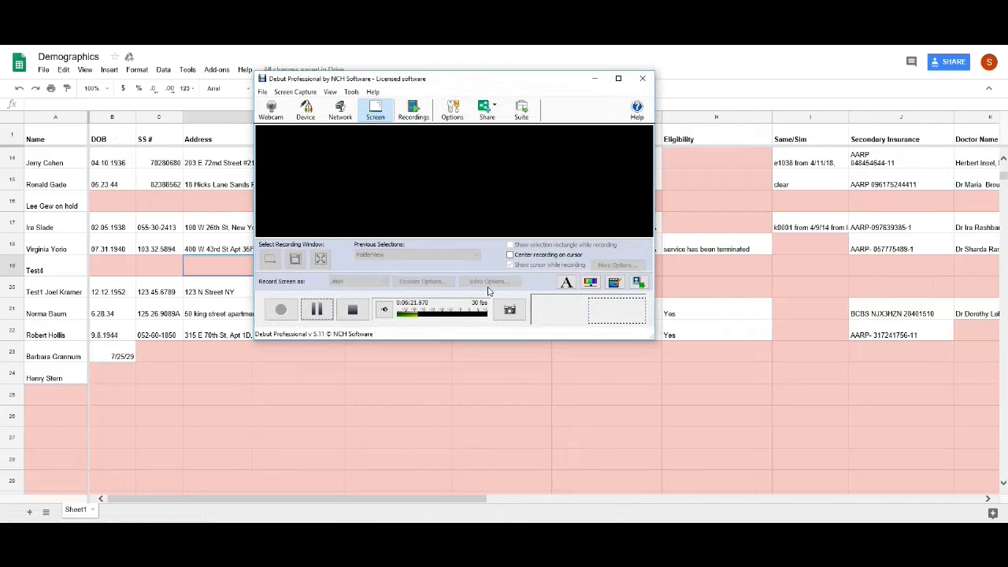